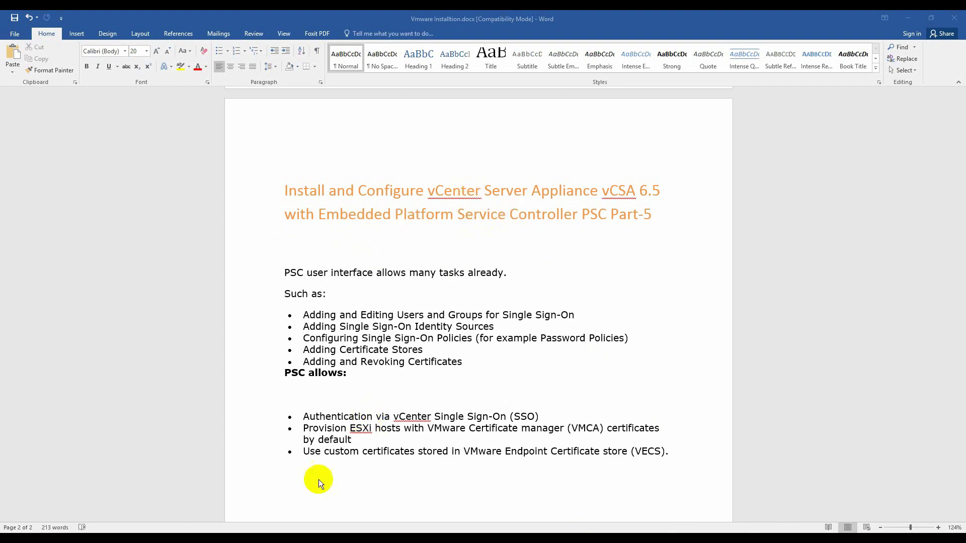
Step: Switch from the Word notes to the KHI-DC01 virtual machine's Windows desktop in VMware Workstation
mouse_move(281, 523)
left_click(273, 487)
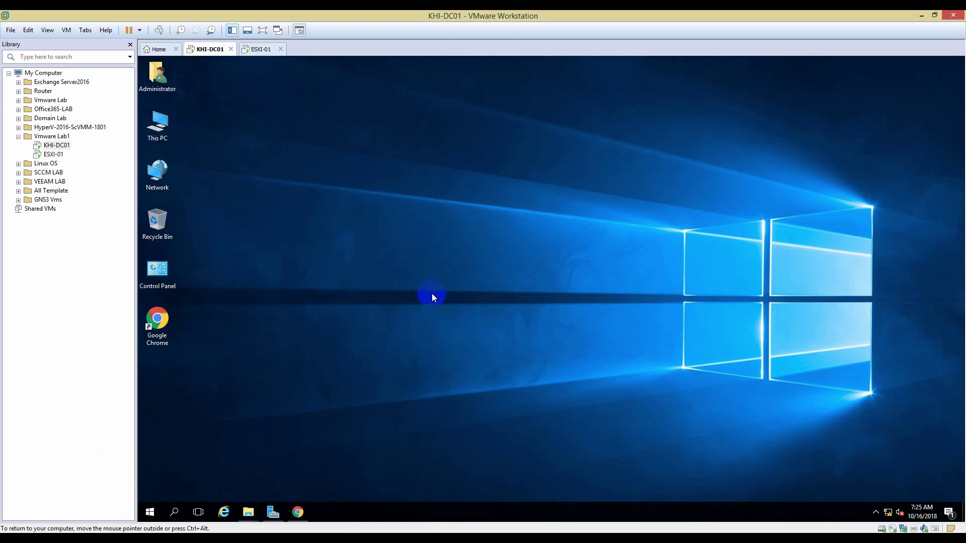
left_click(257, 48)
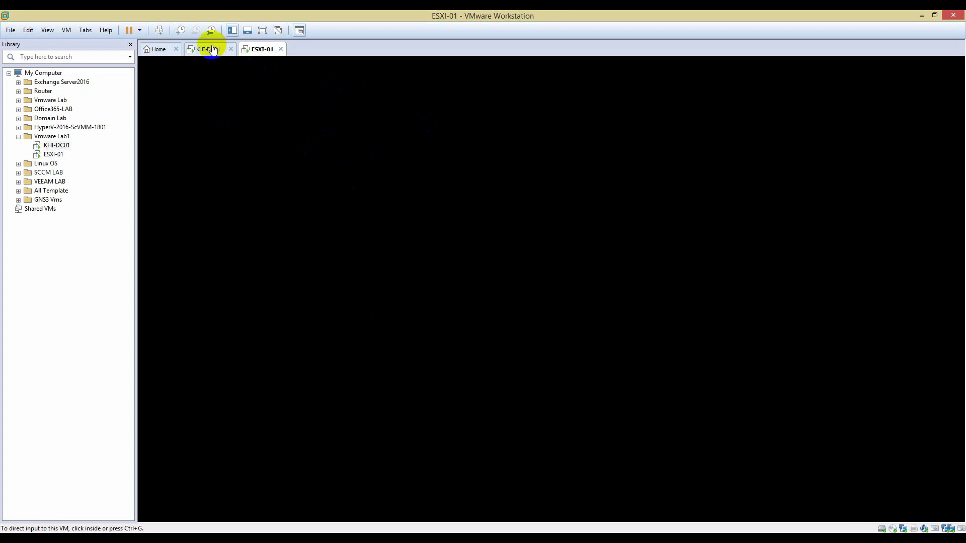
left_click(209, 48)
left_click(300, 518)
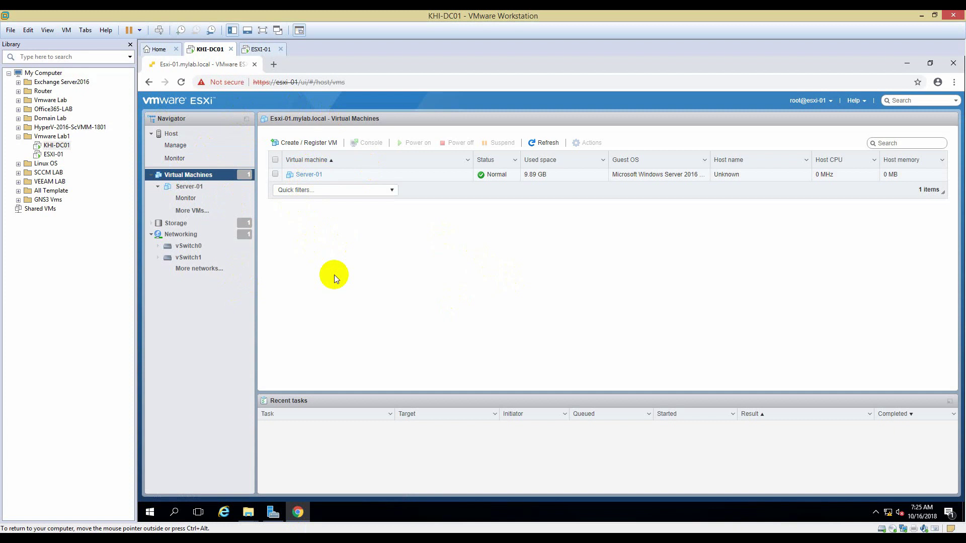
left_click(297, 512)
Step: Browse This PC to find the VMware-VCSA-all-6.5.0-7119157 disc image in C:\Softwares
mouse_move(248, 514)
left_click(282, 473)
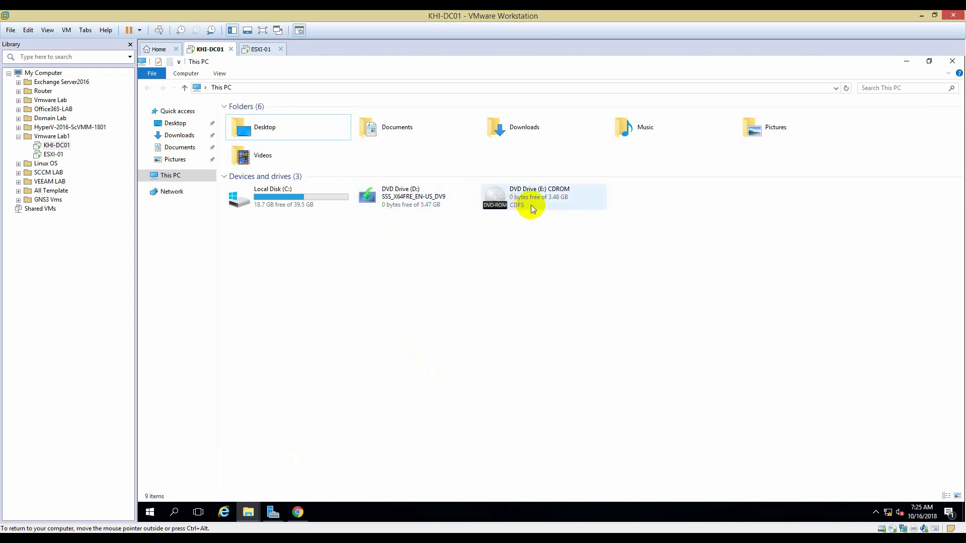
left_click(517, 202)
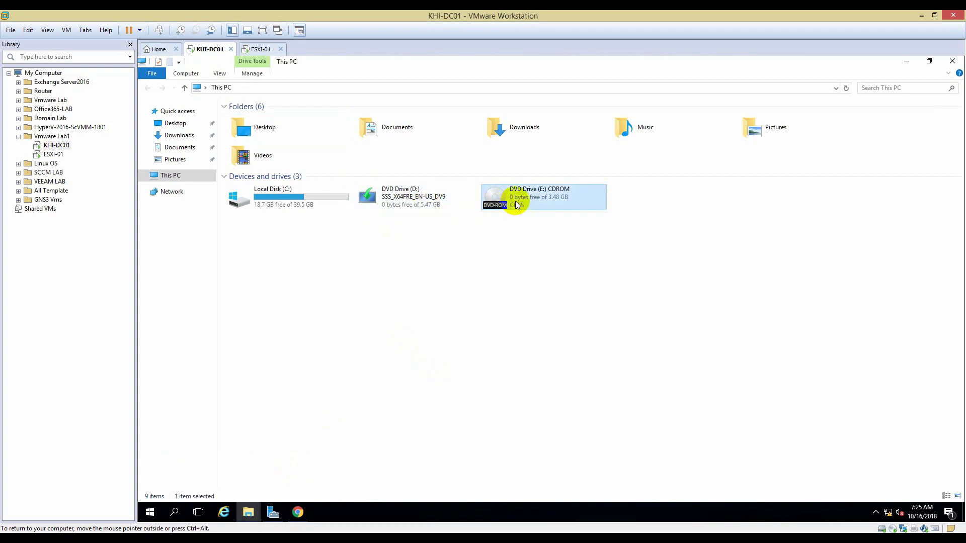
left_click(248, 513)
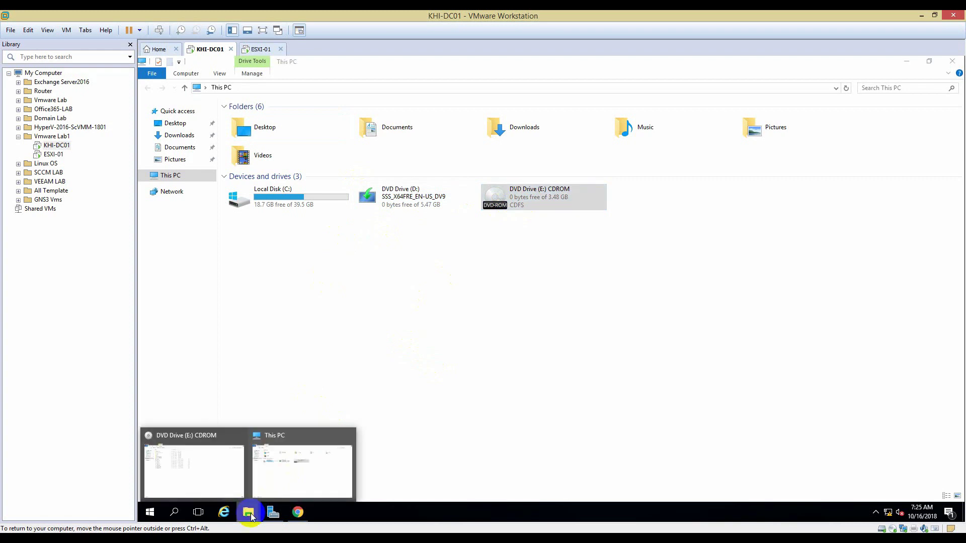
left_click(273, 465)
double_click(297, 208)
double_click(254, 149)
left_click(280, 172)
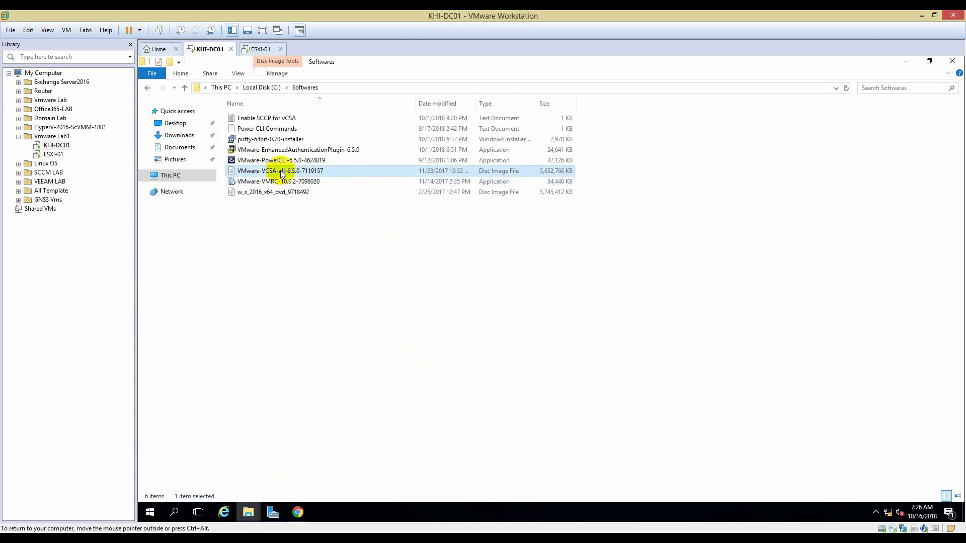
left_click(907, 61)
Step: In the full-screen VM, go to DVD Drive (E:) > vcsa-ui-installer > win32 and launch installer.exe
left_click(249, 512)
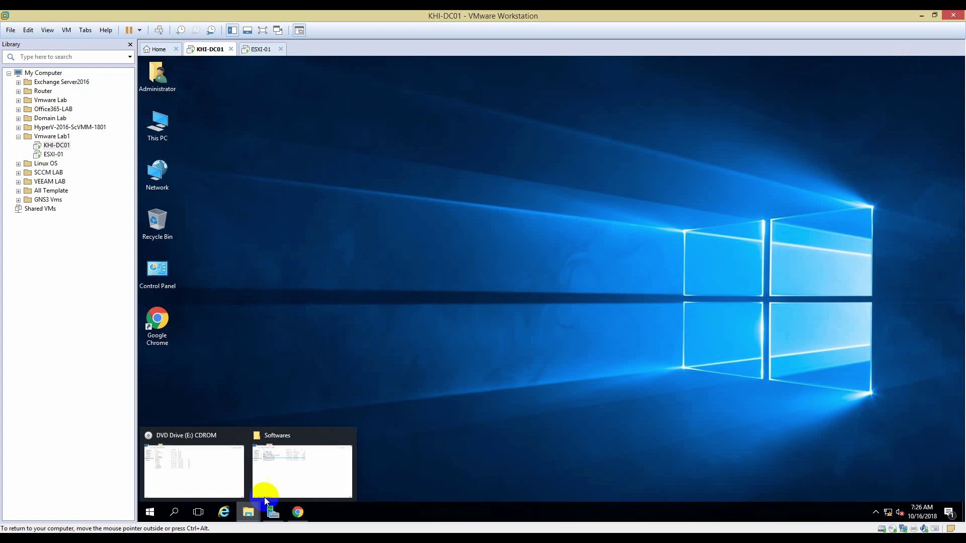
left_click(232, 474)
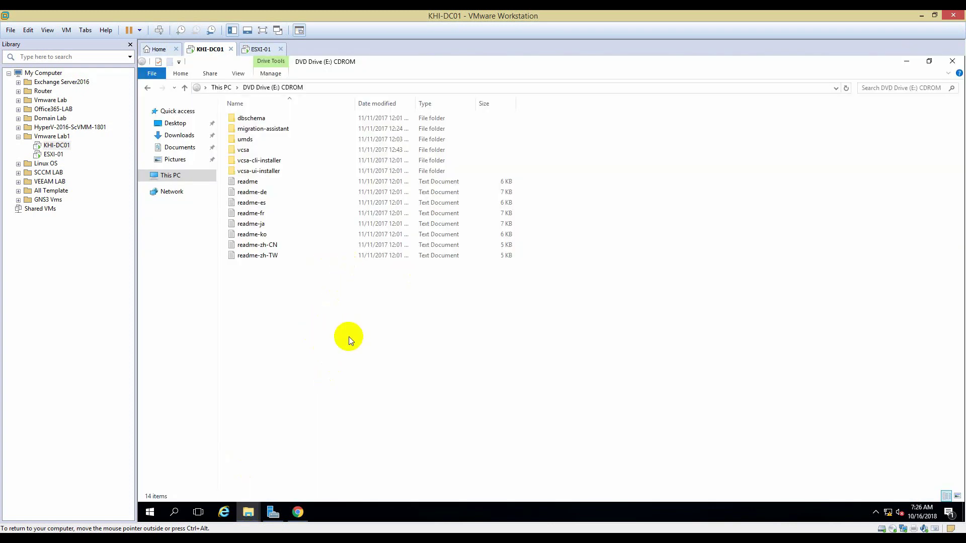
left_click(263, 30)
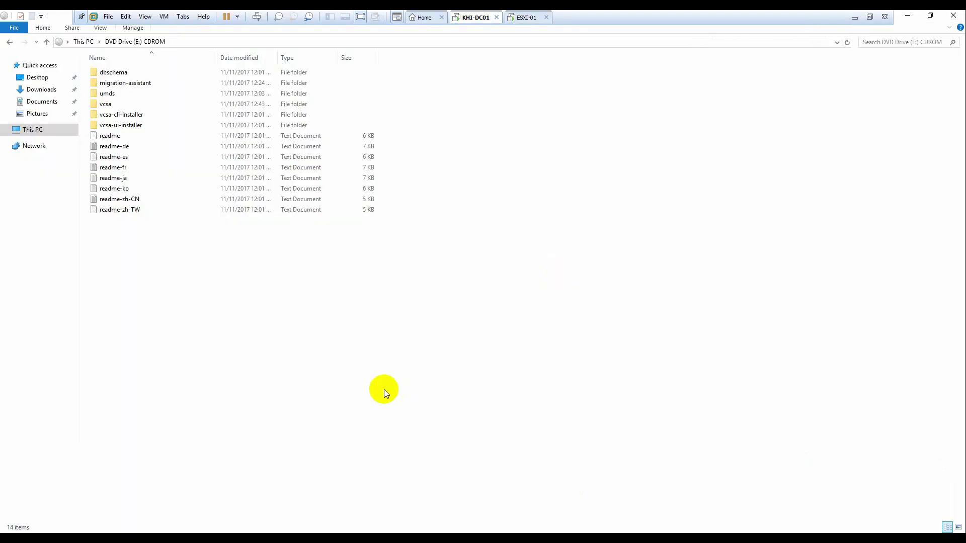
double_click(124, 125)
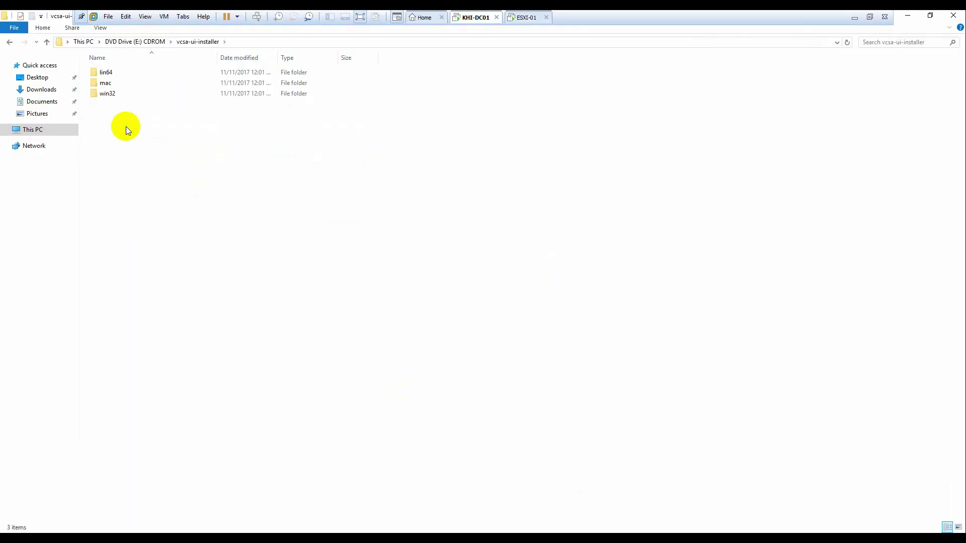
left_click(136, 43)
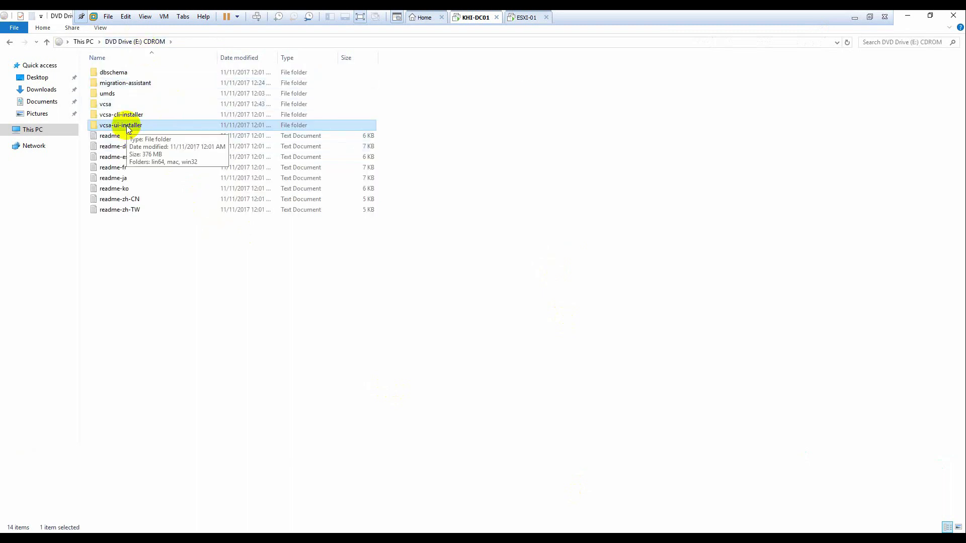
double_click(126, 125)
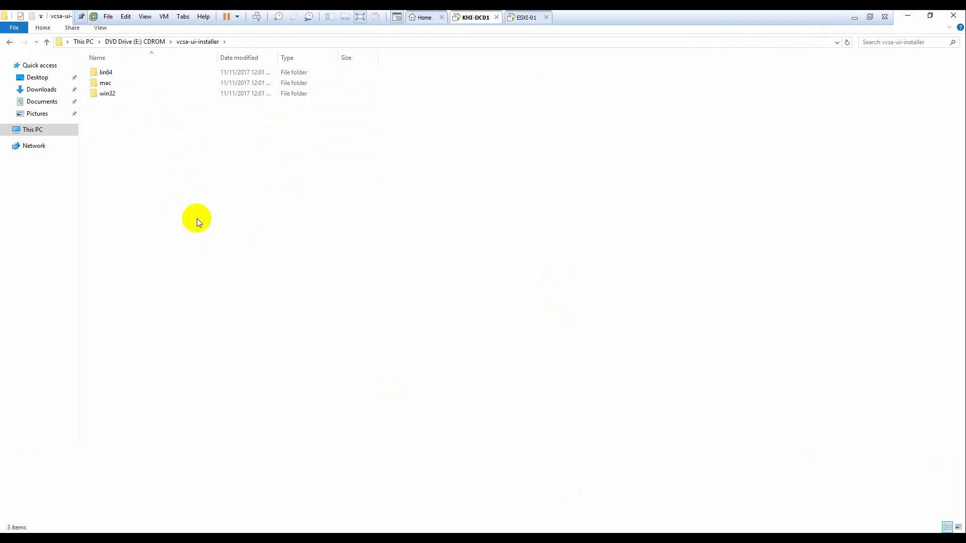
double_click(107, 94)
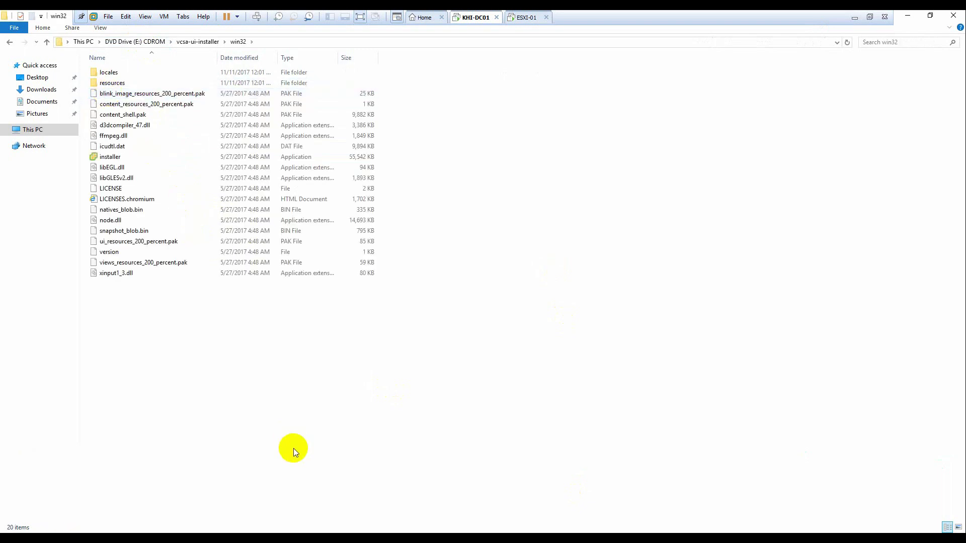
left_click(110, 158)
double_click(111, 158)
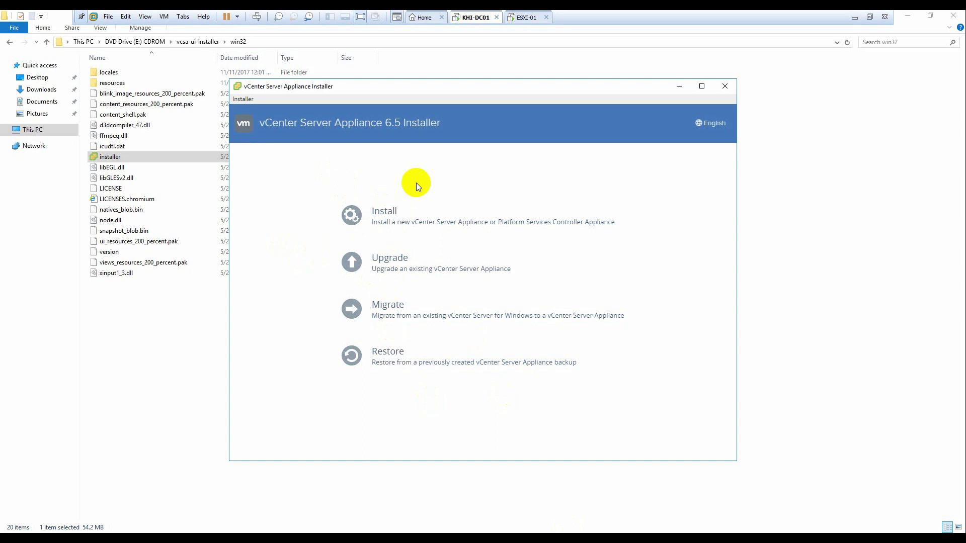
Step: Choose Install, accept the license terms, and select vCenter Server with an Embedded Platform Services Controller
left_click(385, 211)
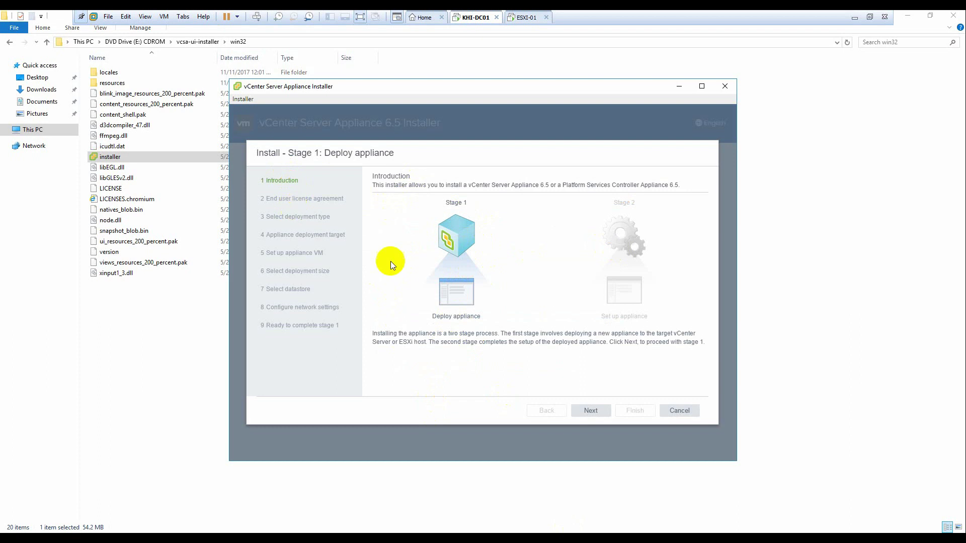
left_click(592, 413)
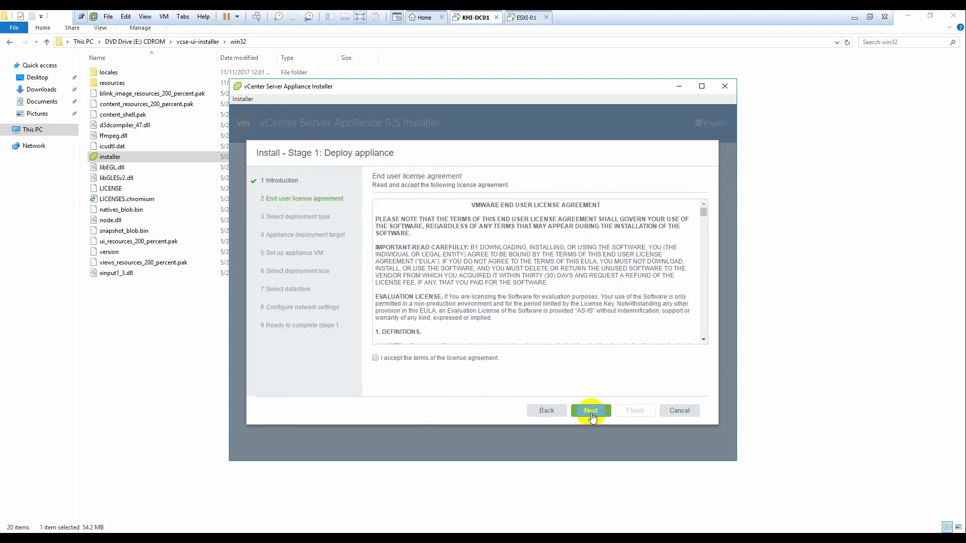
left_click(375, 358)
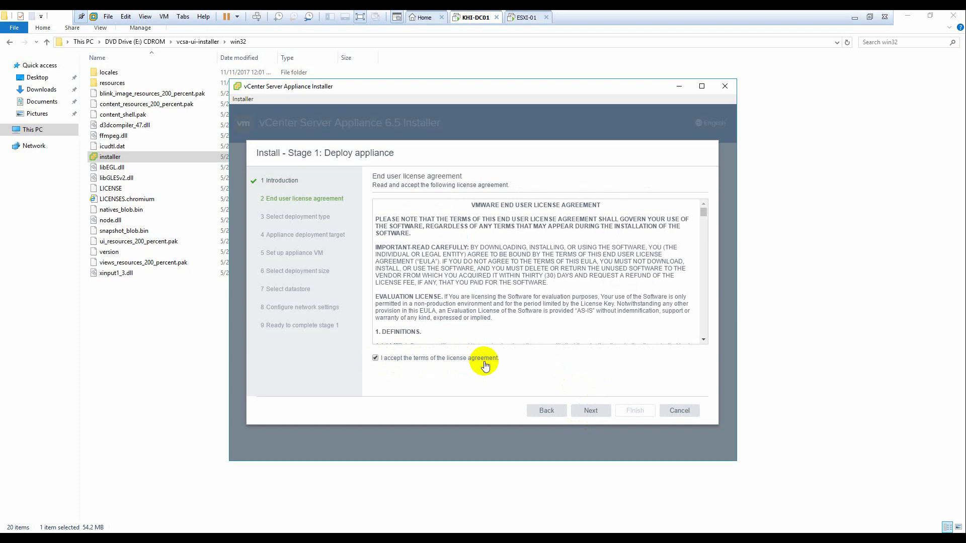
left_click(590, 413)
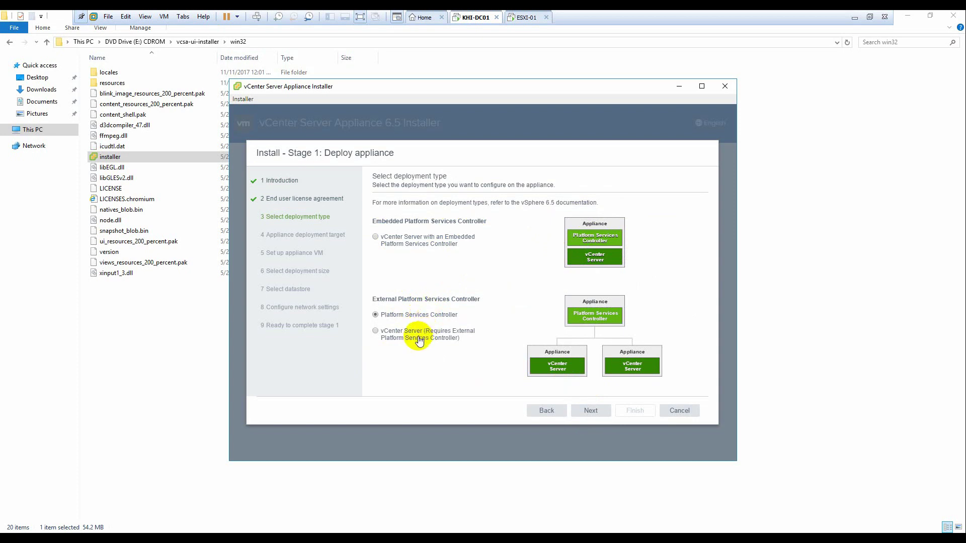
left_click(377, 236)
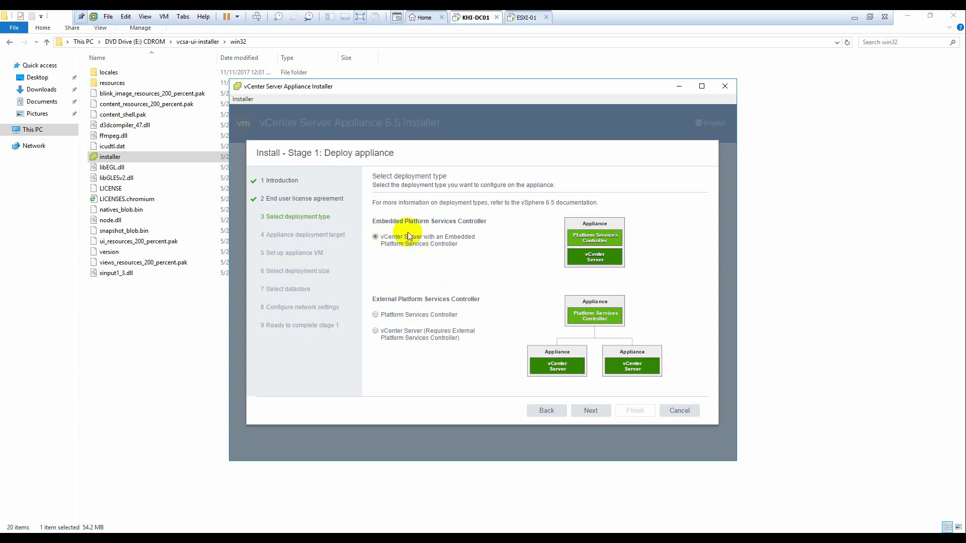
left_click(593, 412)
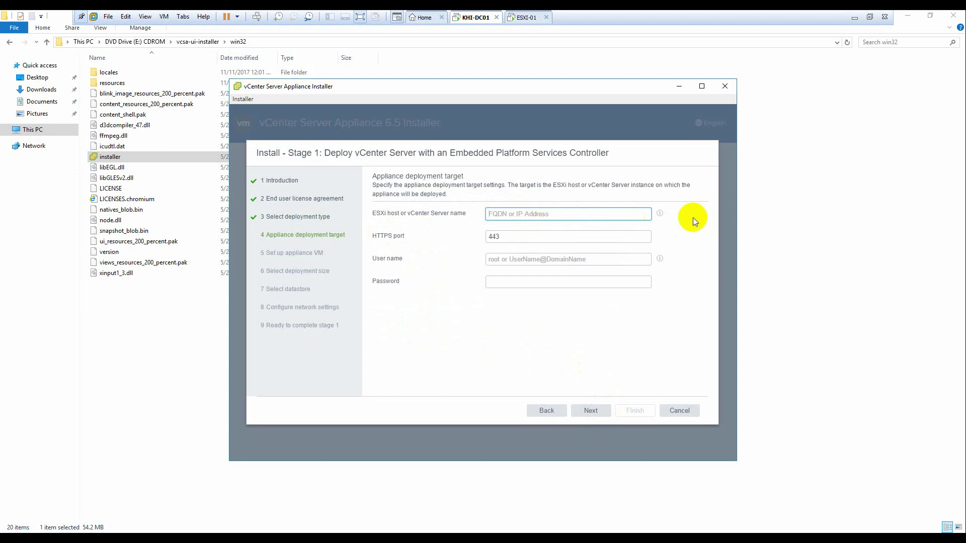
Step: Clear the mistyped host entry and check the ESXi host's name in its console and host client
type("vCenter")
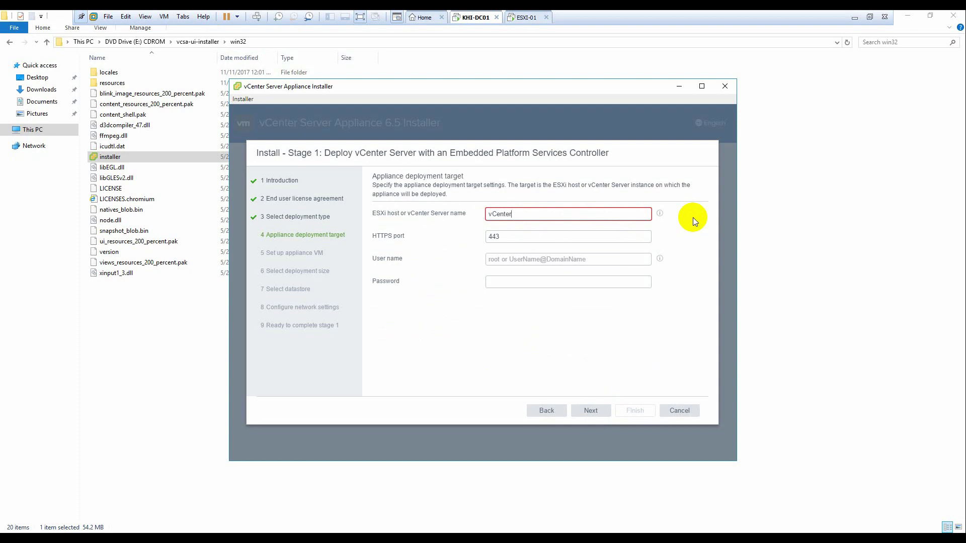
key("ctrl+a")
key("BackSpace")
left_click(583, 216)
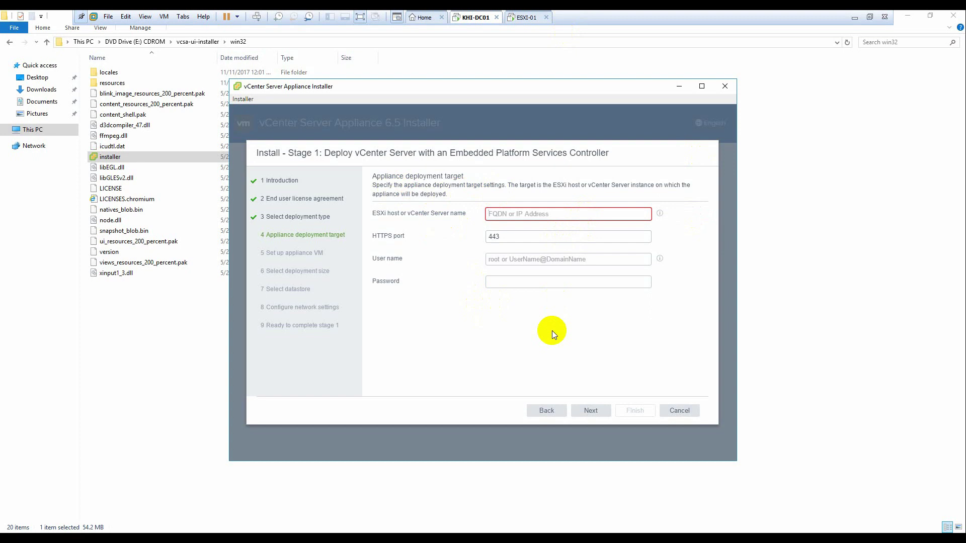
left_click(525, 17)
left_click(482, 18)
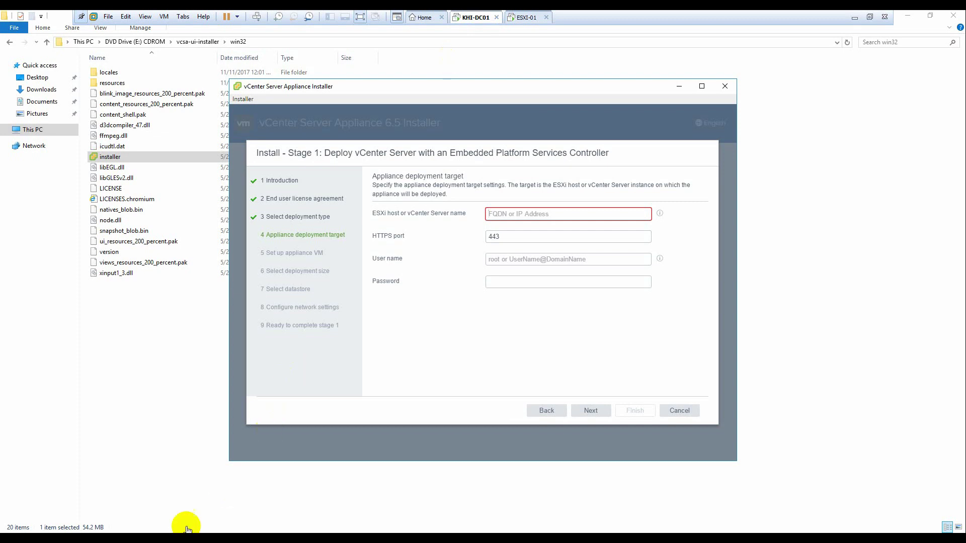
left_click(227, 498)
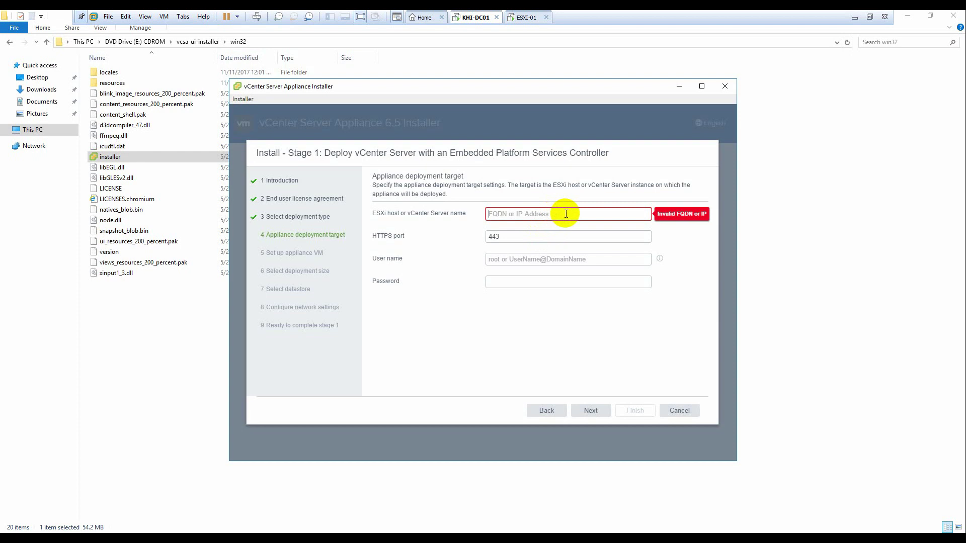
Step: Enter ESXi host esxi-01 with user name root and the root password
type("esxi-01")
left_click(578, 261)
type("root")
key("Tab")
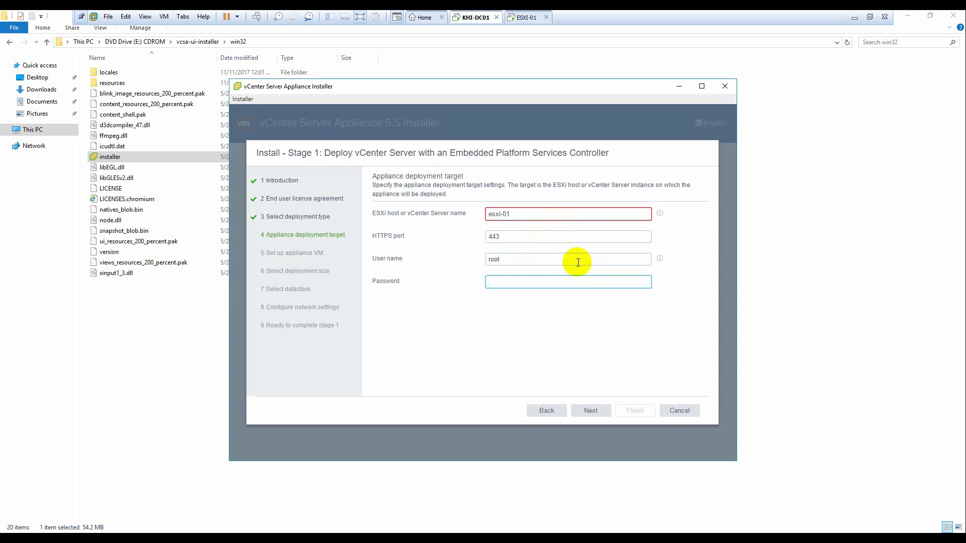
type("********")
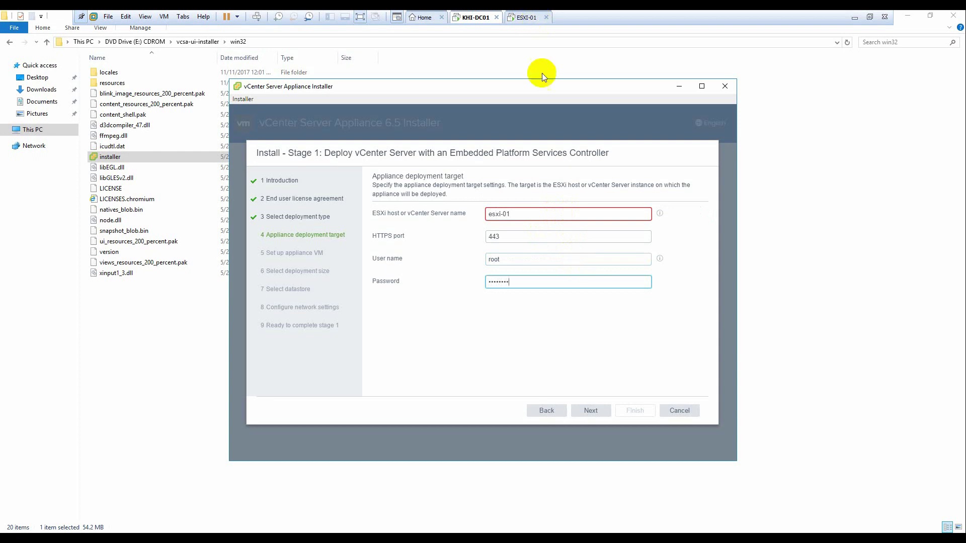
left_click(530, 215)
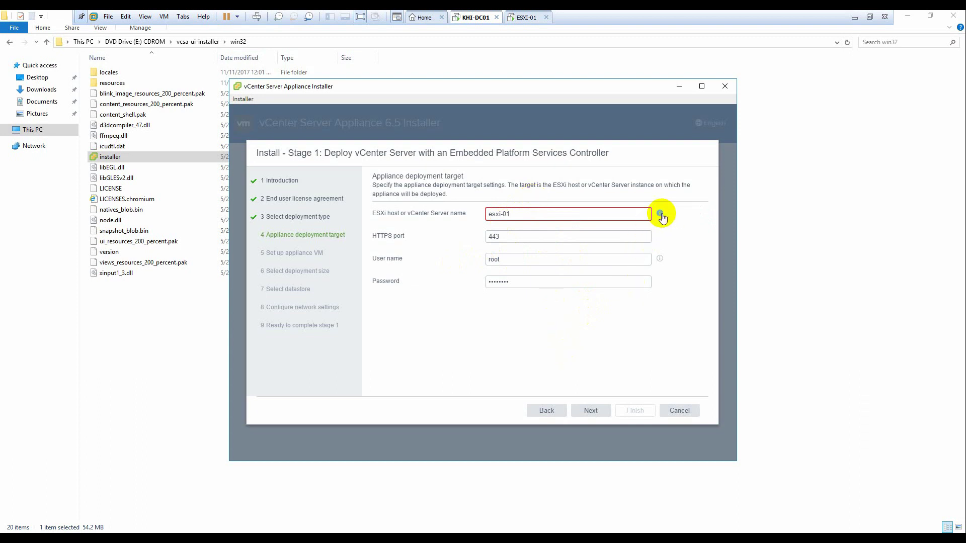
Step: Correct the host name to esxi-01.mylab.local and connect to the host
left_click(599, 410)
left_click(595, 409)
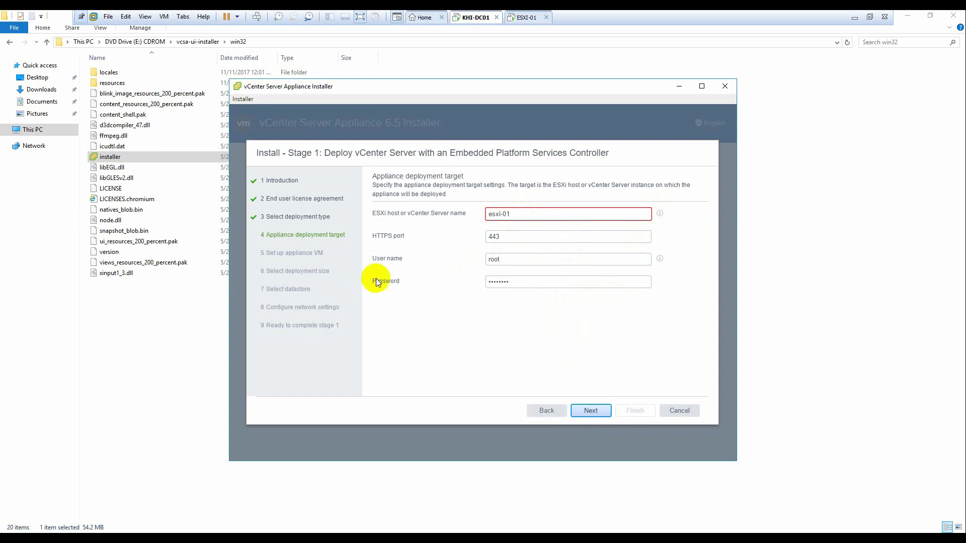
left_click(544, 216)
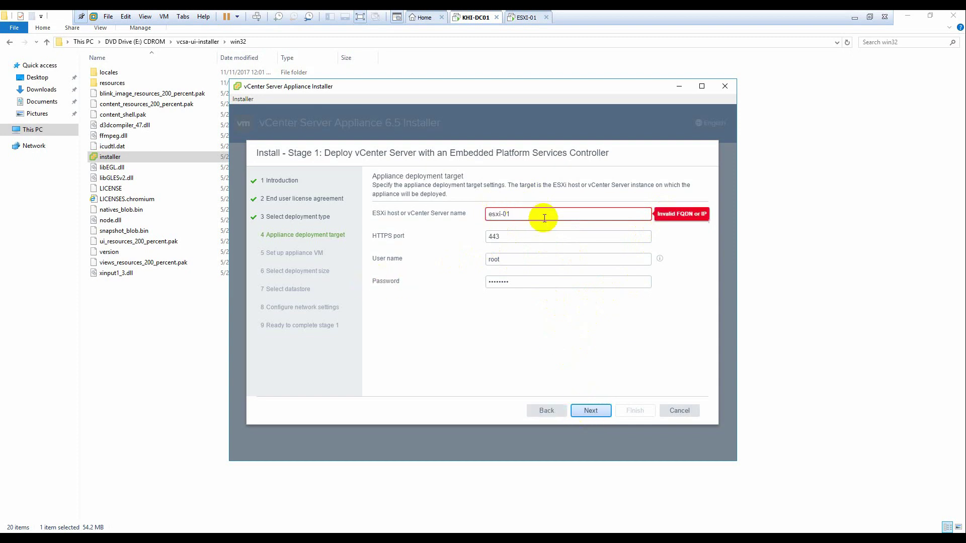
type(".mylab.local")
left_click(577, 382)
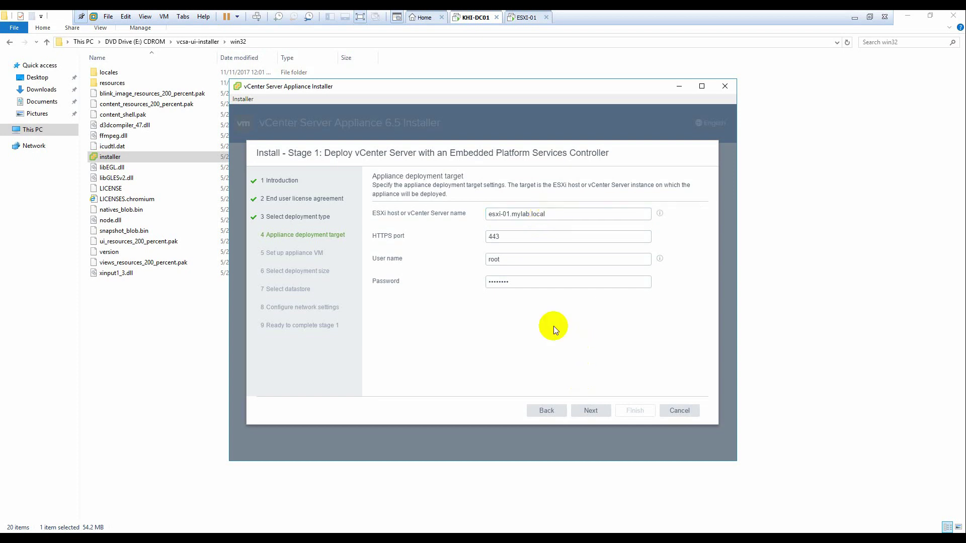
left_click(587, 410)
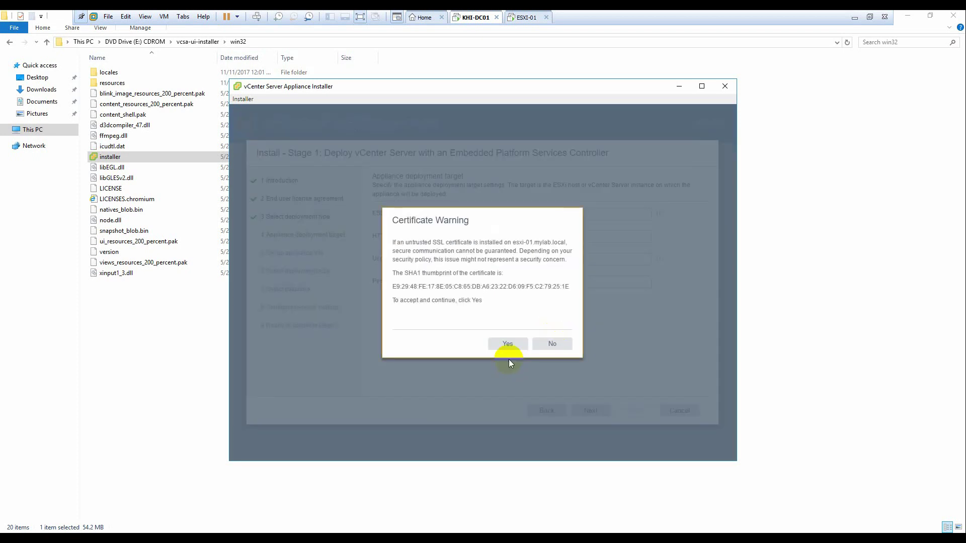
Step: Accept the host certificate and rename the appliance VM to vCenter
left_click(510, 346)
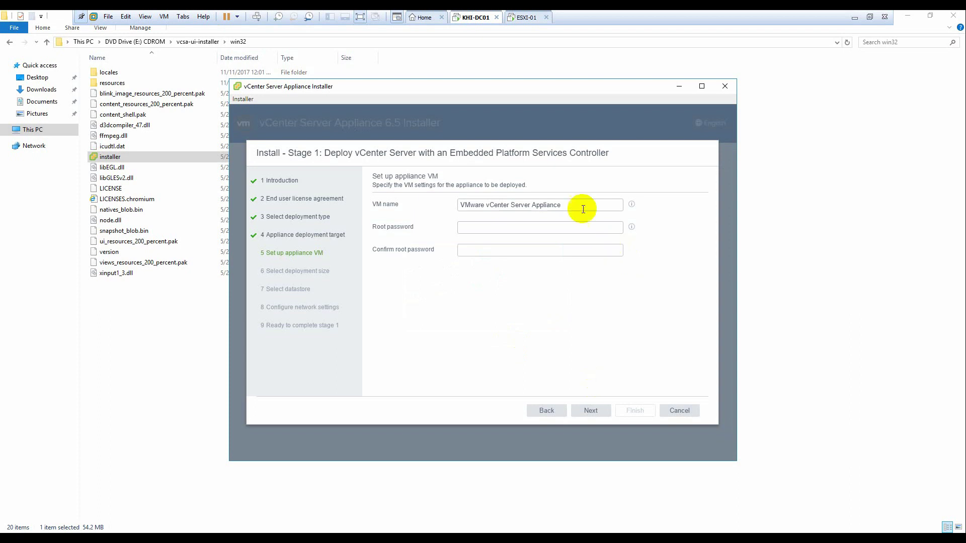
left_click_drag(565, 211, 424, 207)
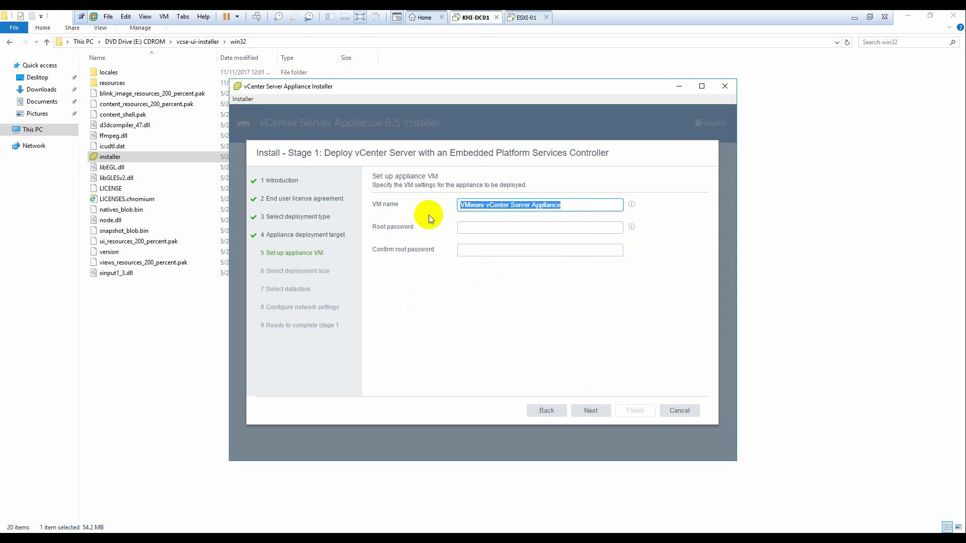
key("BackSpace")
type("vCenter")
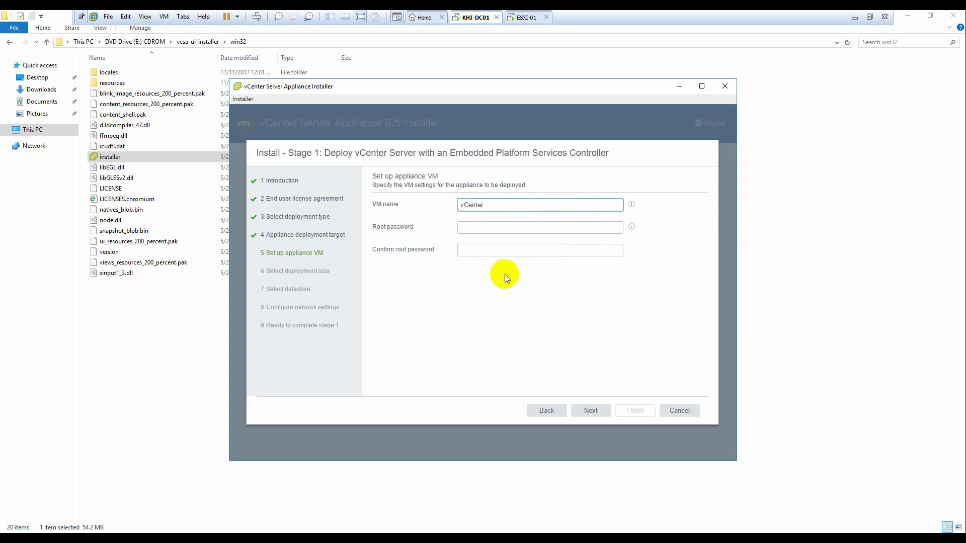
Step: Set and confirm the appliance root password, then continue to deployment size
left_click(502, 228)
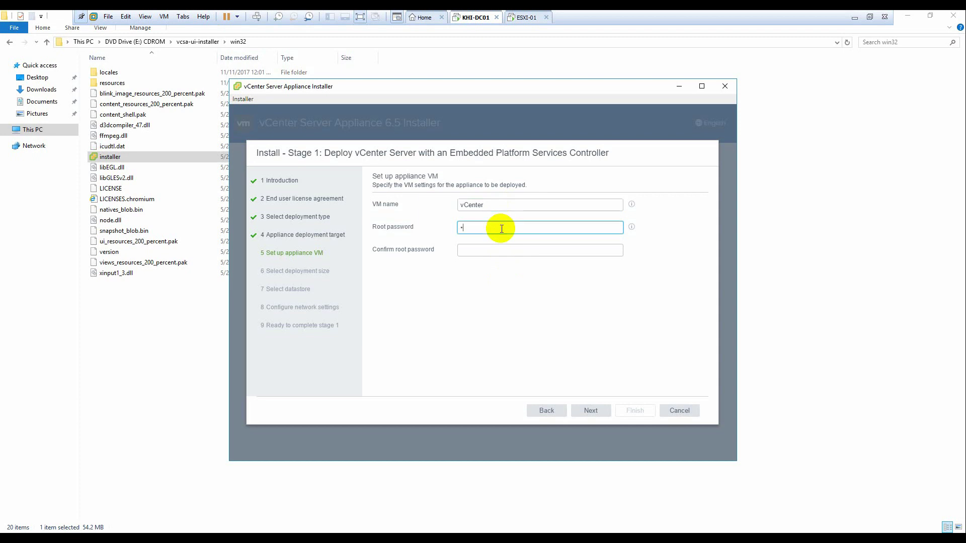
type("••••••••")
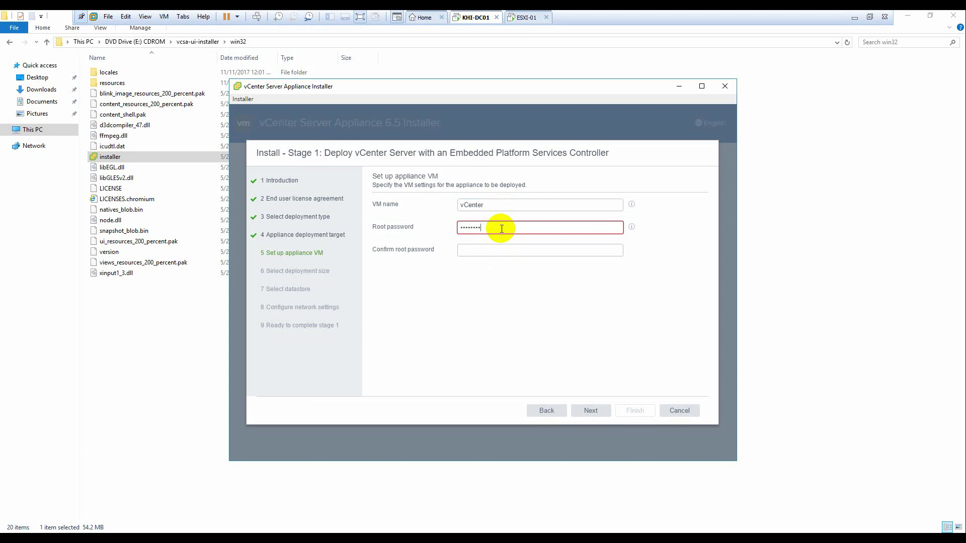
type("••••")
key("Tab")
type("••••••••")
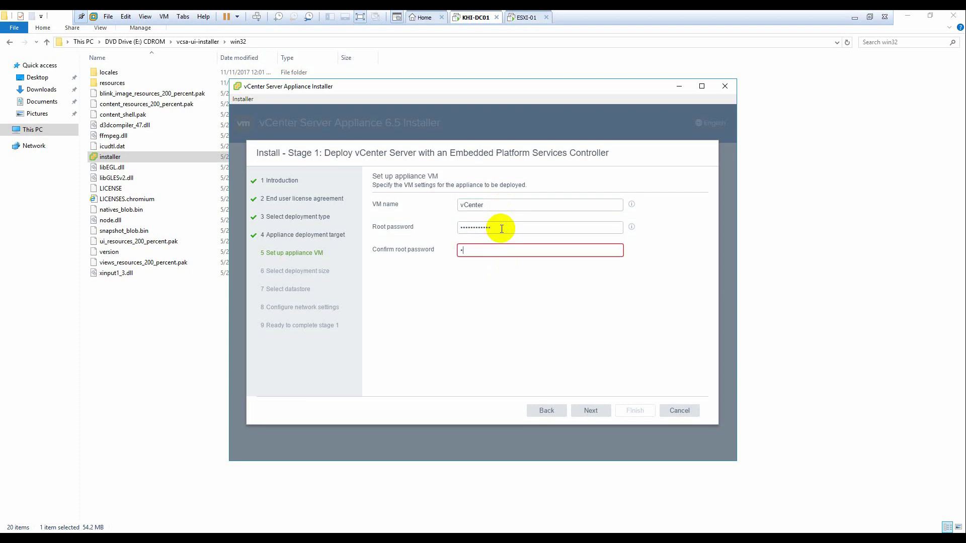
type("••••")
left_click(591, 412)
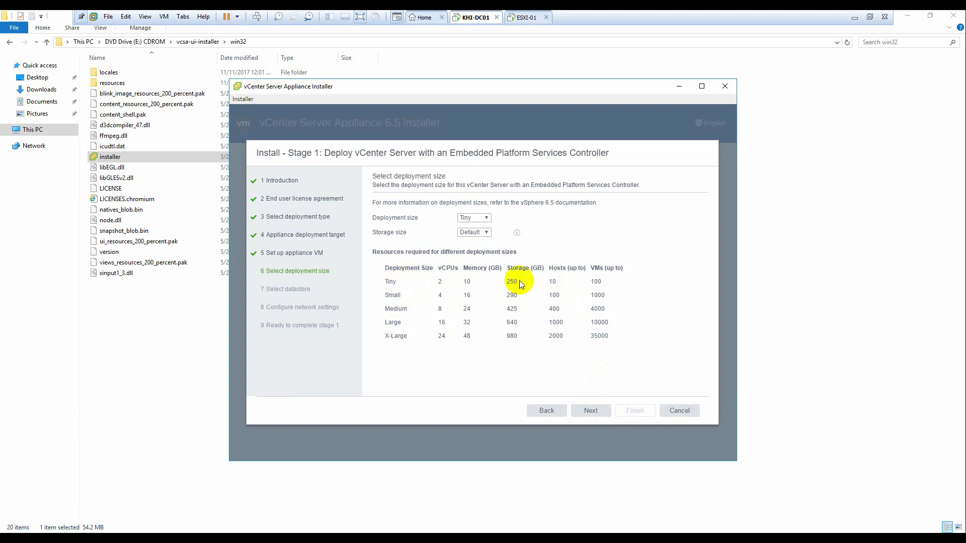
double_click(553, 281)
left_click_drag(606, 285, 584, 283)
left_click(510, 345)
Step: Keep the Tiny deployment size and the Esxi-01-Local datastore with thin disk mode
left_click(589, 410)
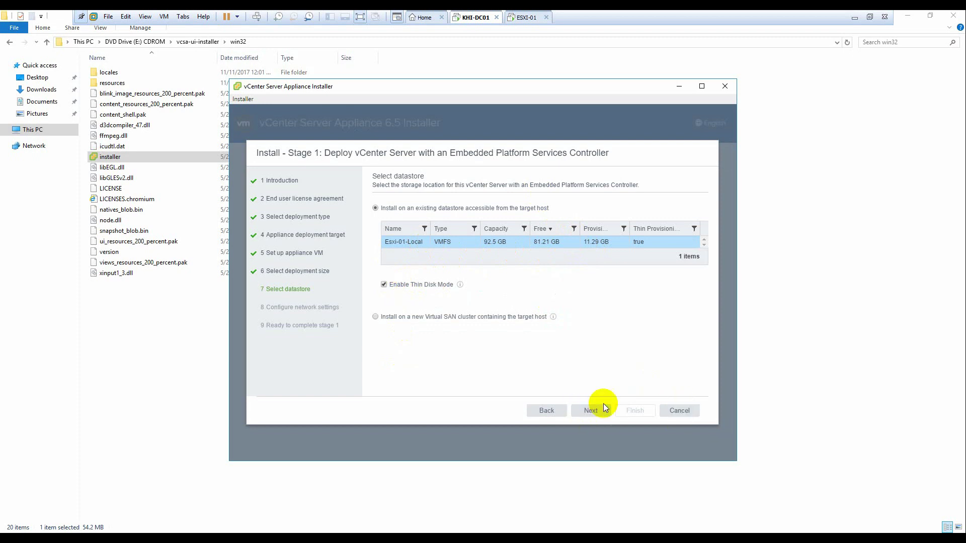
left_click(593, 412)
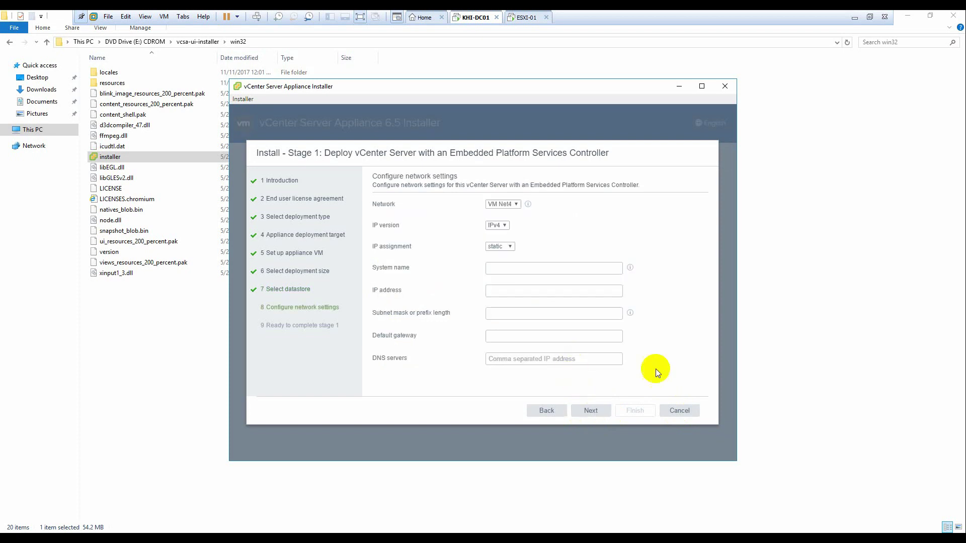
left_click(515, 206)
left_click(515, 206)
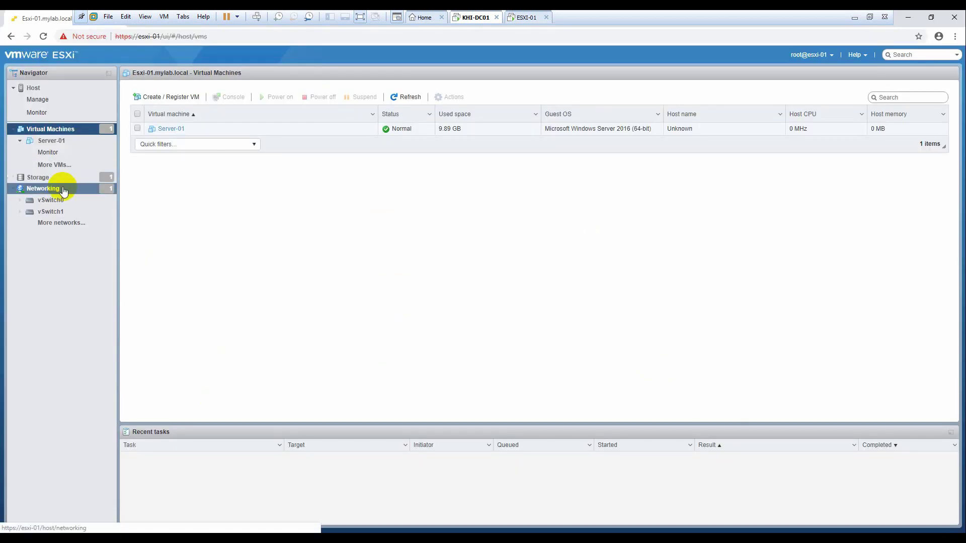
left_click(63, 190)
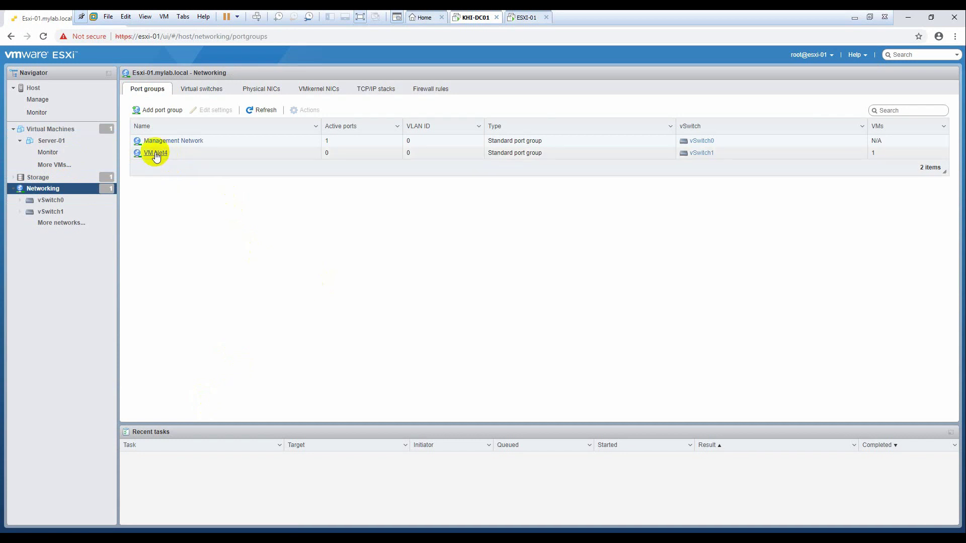
key("alt+Tab")
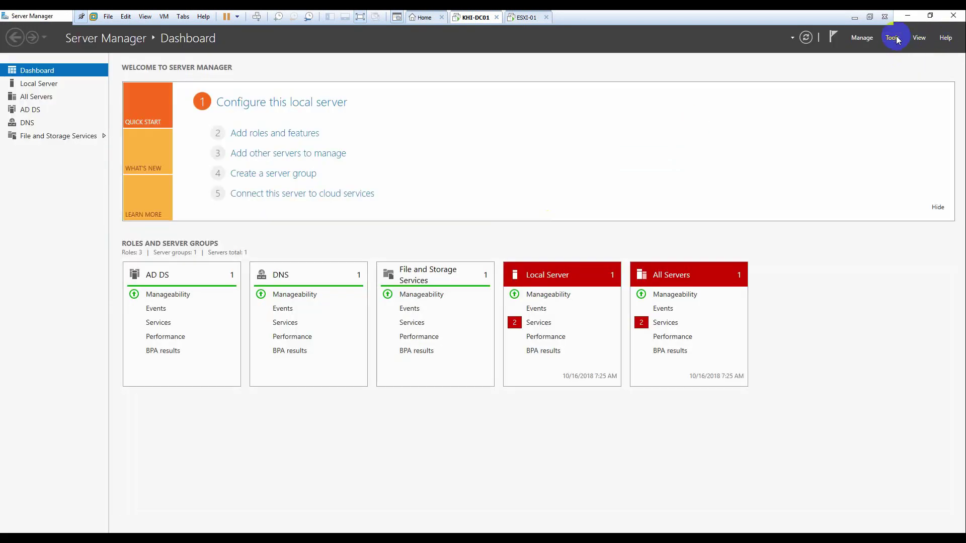
Step: Open DNS Manager maximized and expand the mylab.local forward lookup zone
left_click(894, 39)
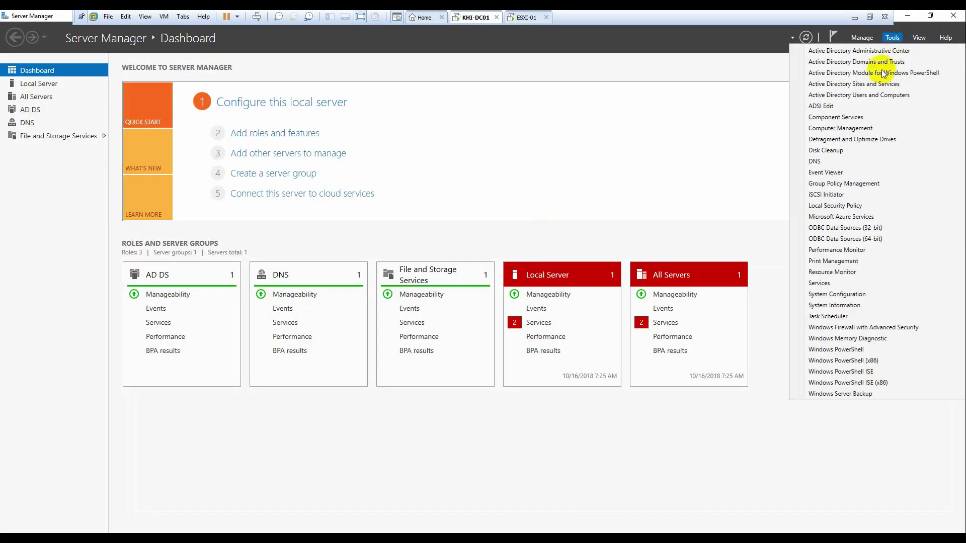
left_click(847, 159)
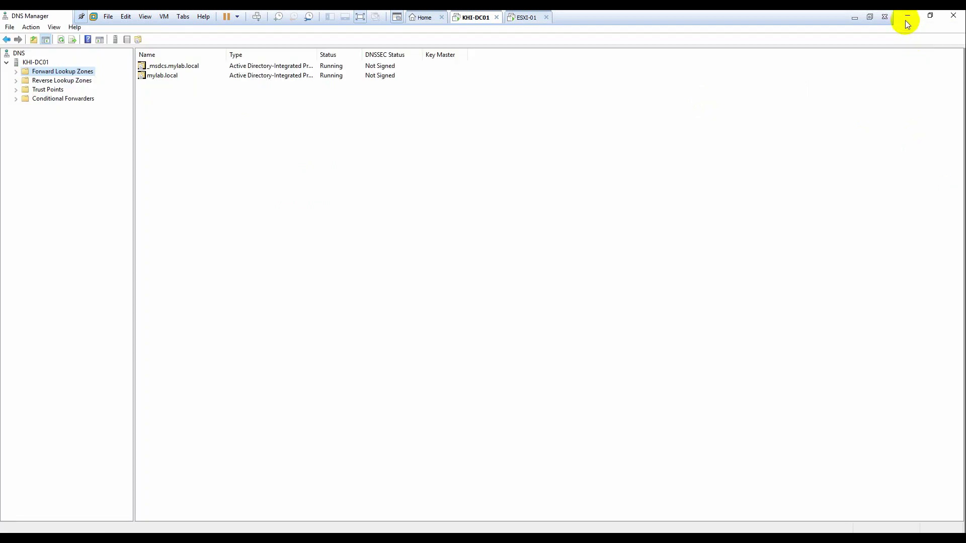
left_click(907, 18)
left_click(16, 72)
left_click(56, 91)
left_click(25, 89)
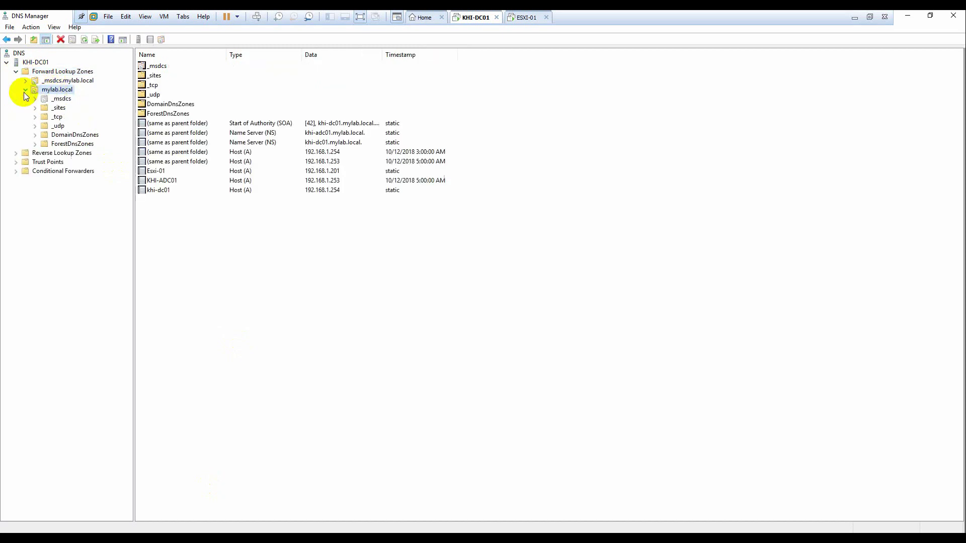
Step: Add a vCenter host (A) record pointing to 192.168.1.200
right_click(189, 242)
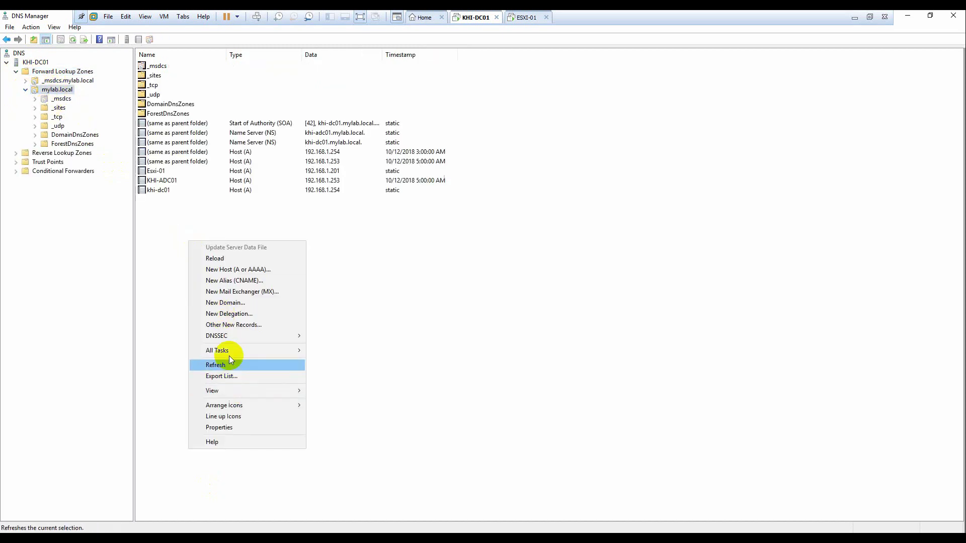
left_click(240, 270)
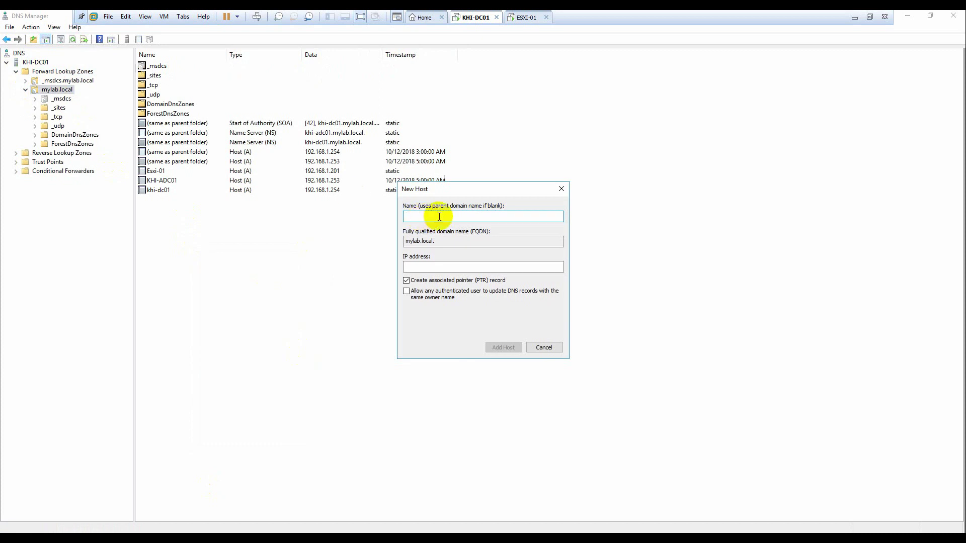
type("vCenter")
key("Tab")
key("Tab")
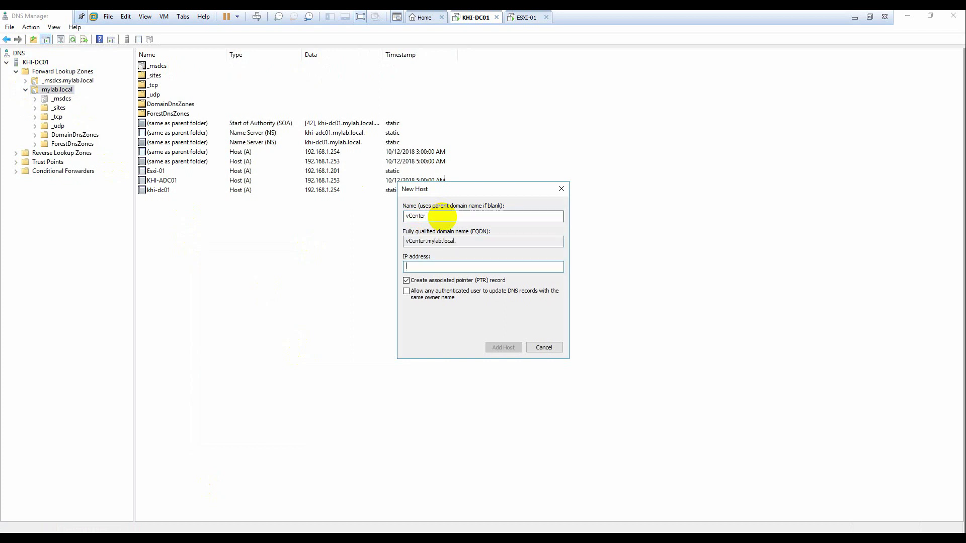
type("192.168.1.200")
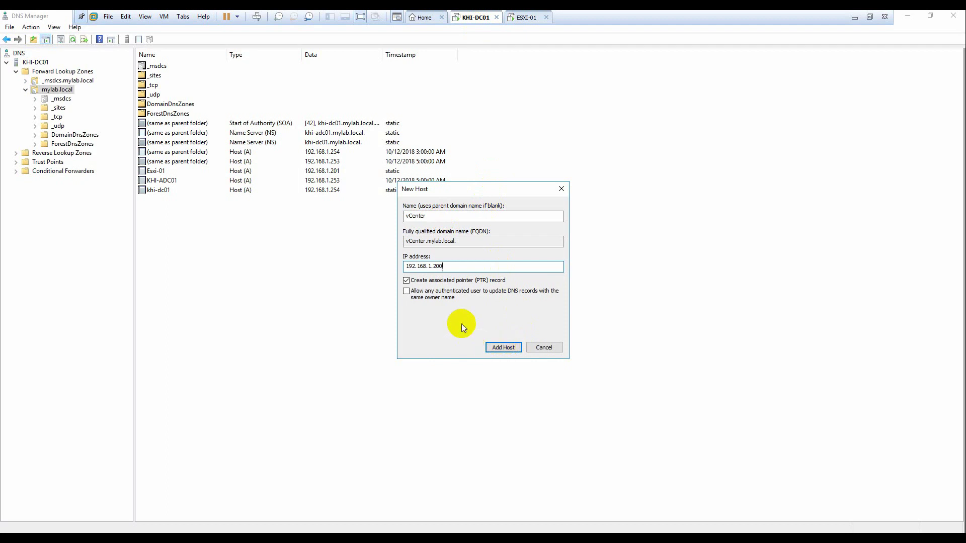
left_click(497, 349)
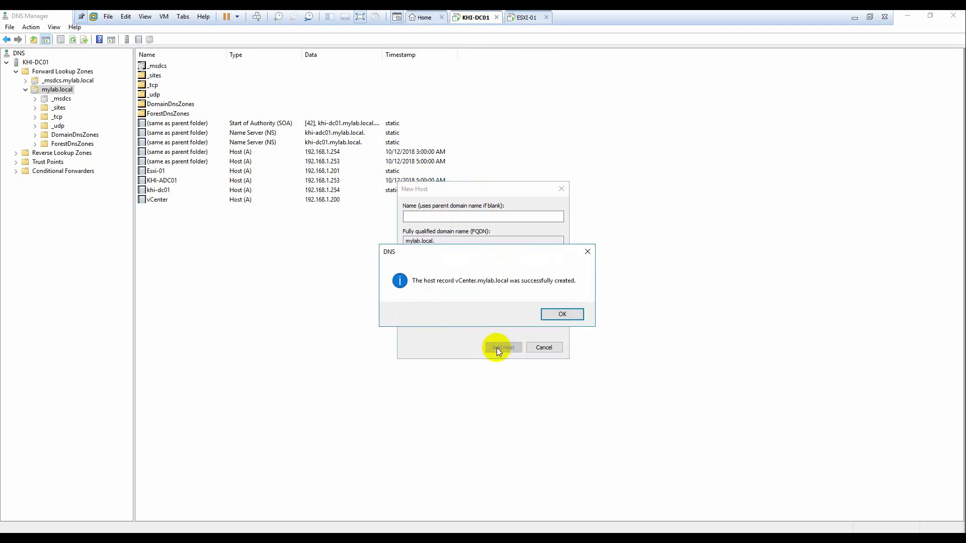
left_click(569, 319)
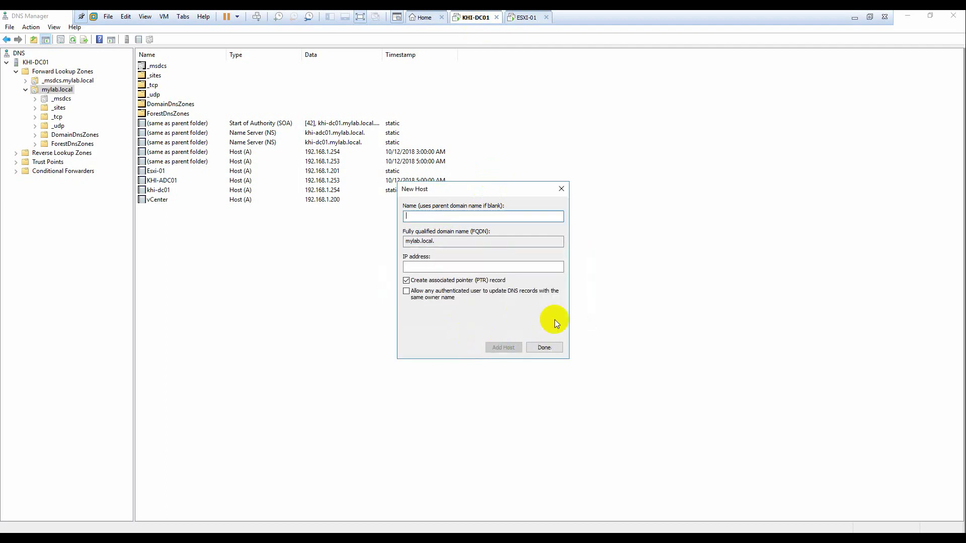
left_click(546, 348)
left_click(327, 204)
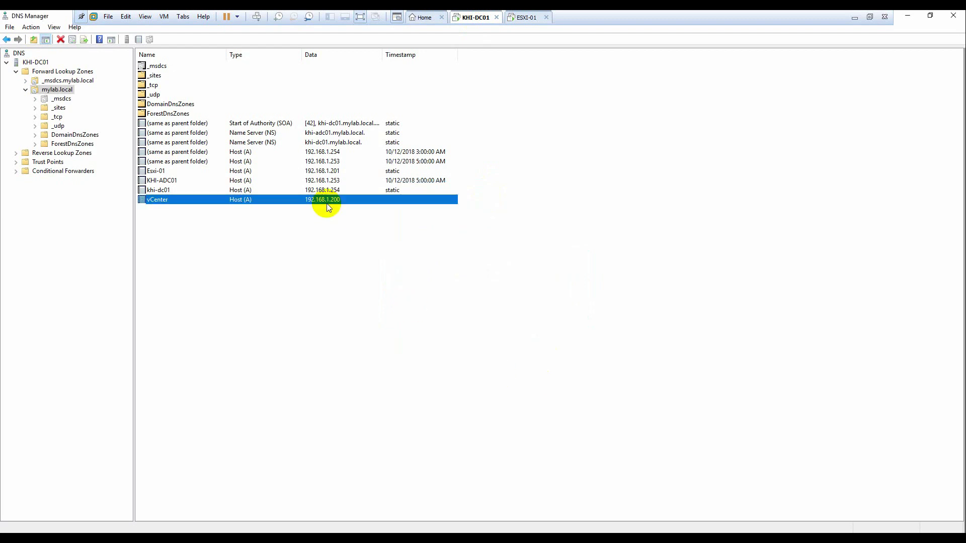
left_click(406, 294)
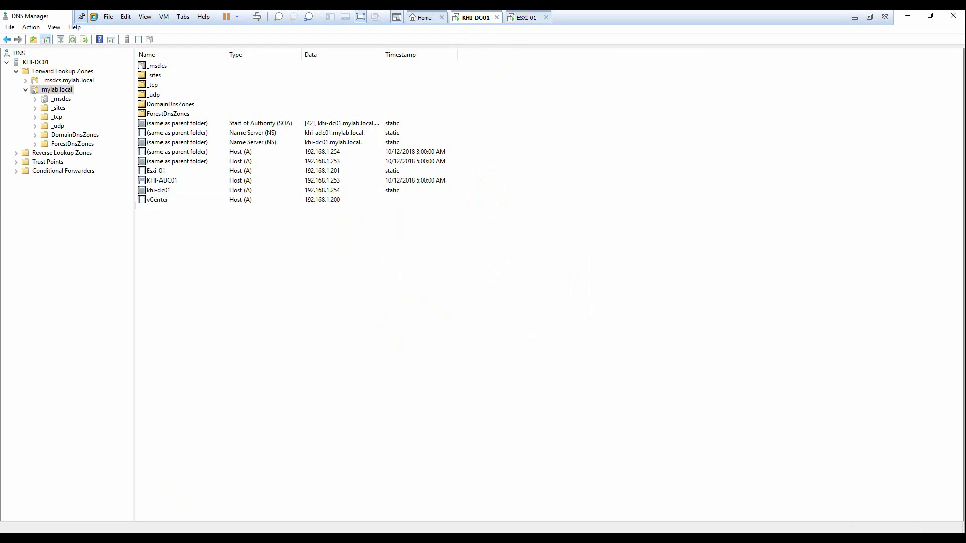
key("alt+Tab")
Step: Enter system name vCenter.mylab.local and IP address 192.168.1.200
left_click(549, 268)
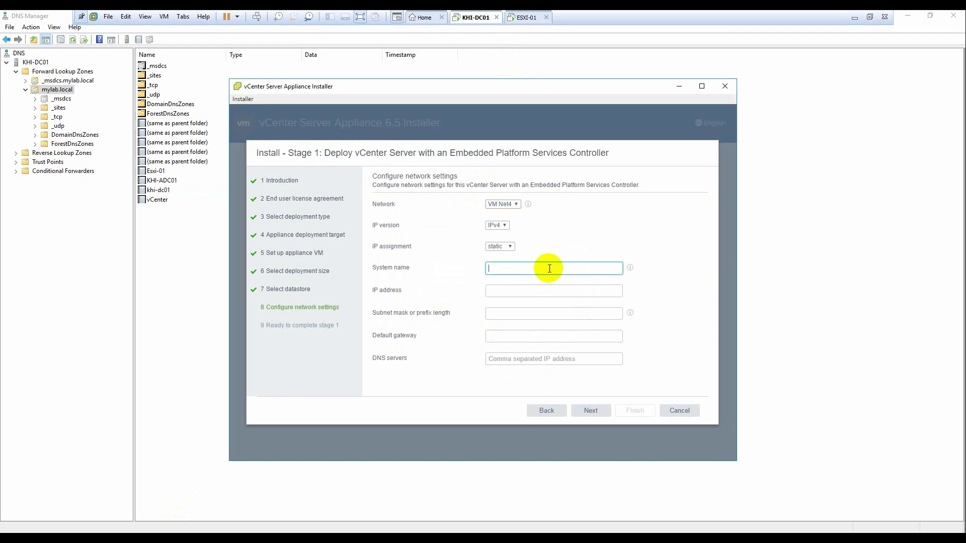
left_click_drag(511, 80, 676, 88)
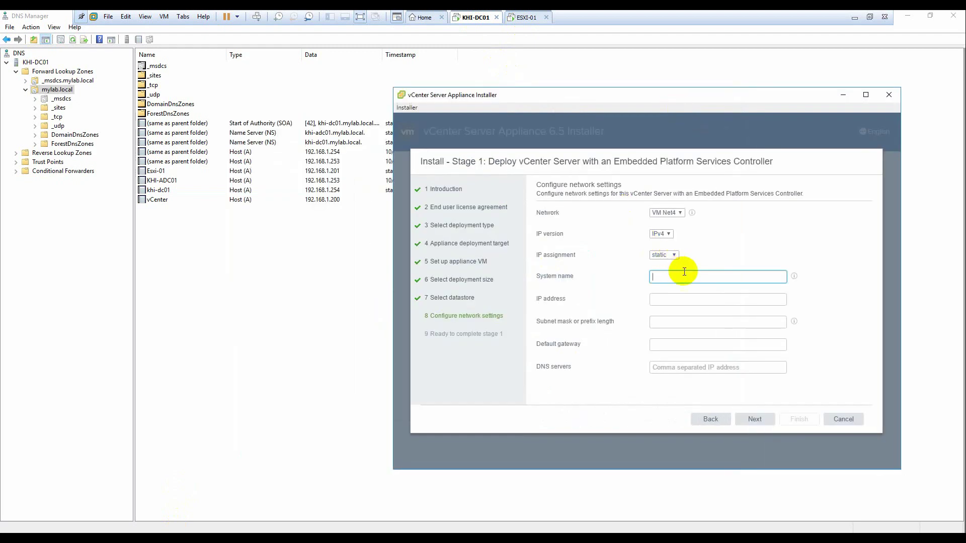
type("vCenter mylab.local")
left_click(687, 297)
type("192.168")
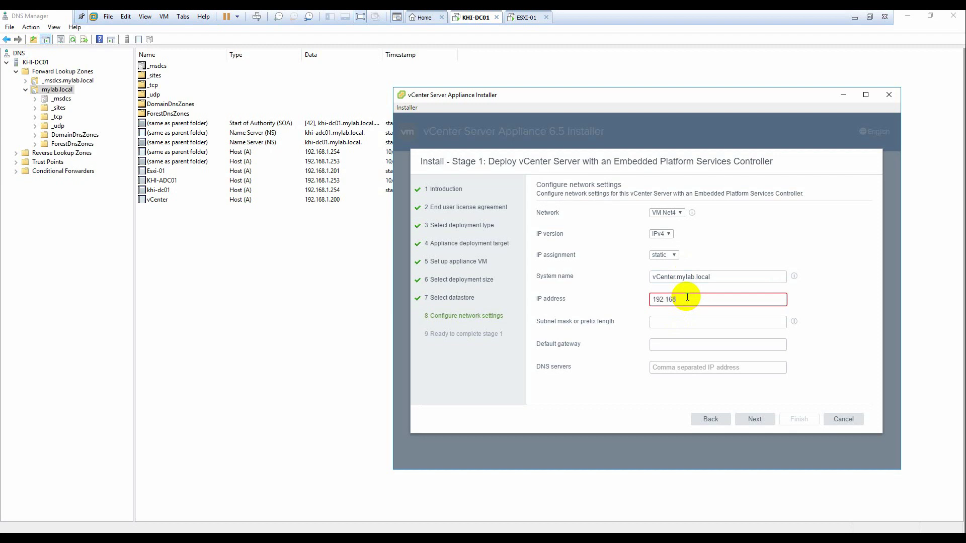
type(".1.200")
Step: Set subnet mask 255.255.255.0, gateway 192.168.1.1 and DNS 192.168.1.254, then review the summary
left_click(703, 321)
type("255.255.255.0")
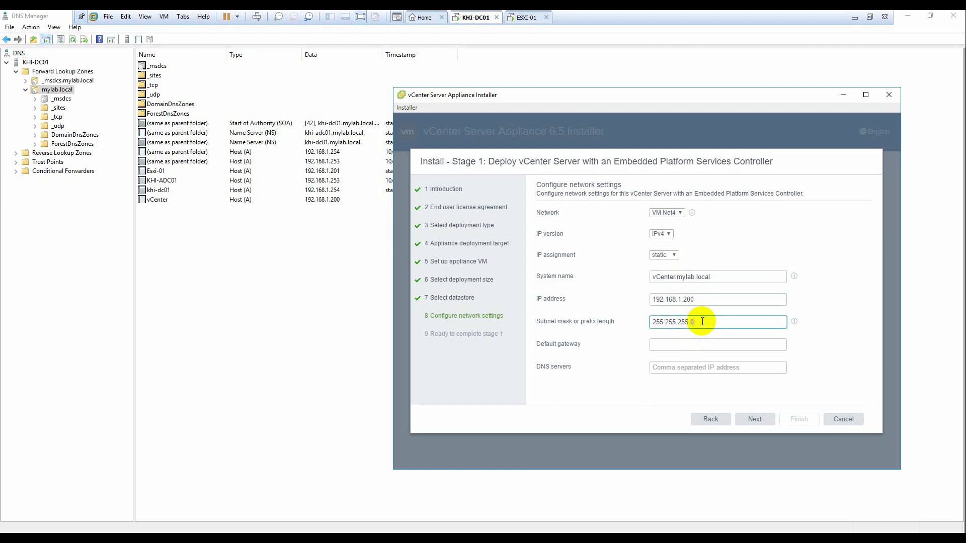
left_click(689, 347)
type("192.1")
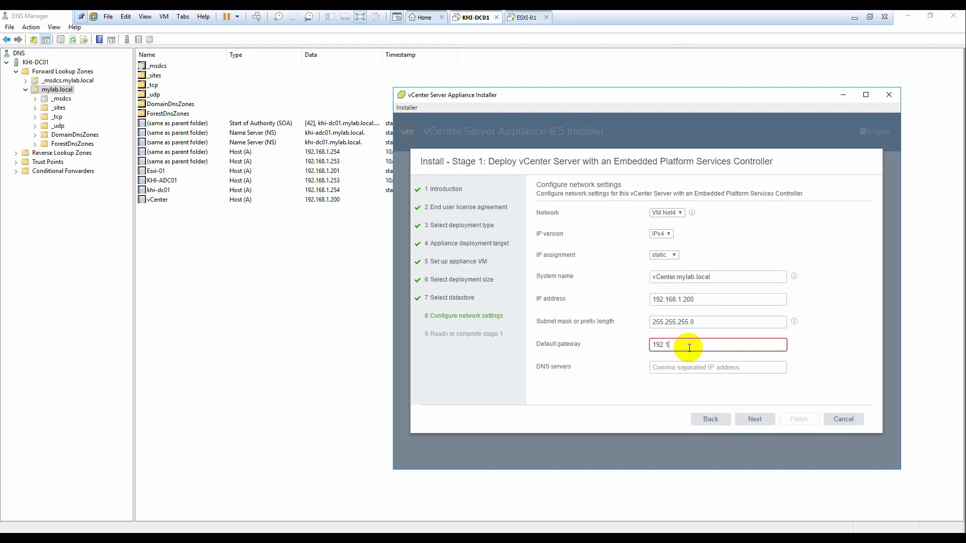
type("68.1.1")
left_click(682, 371)
type("192")
type(".168")
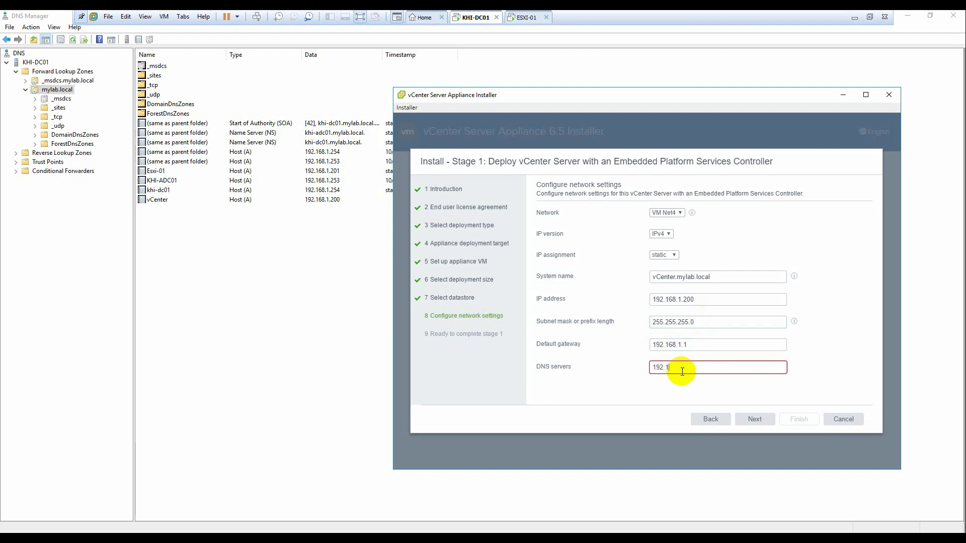
type(".1.254")
double_click(669, 368)
left_click(712, 370)
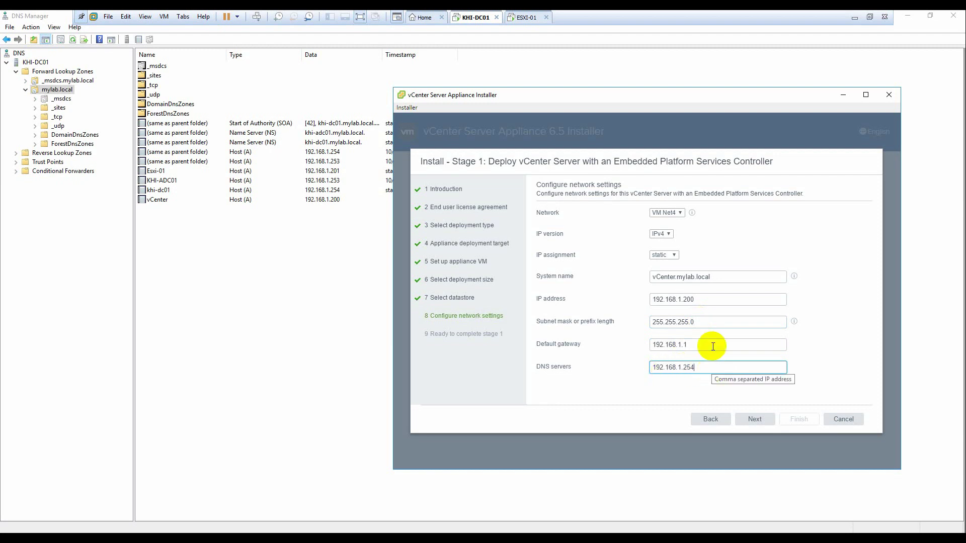
left_click(754, 418)
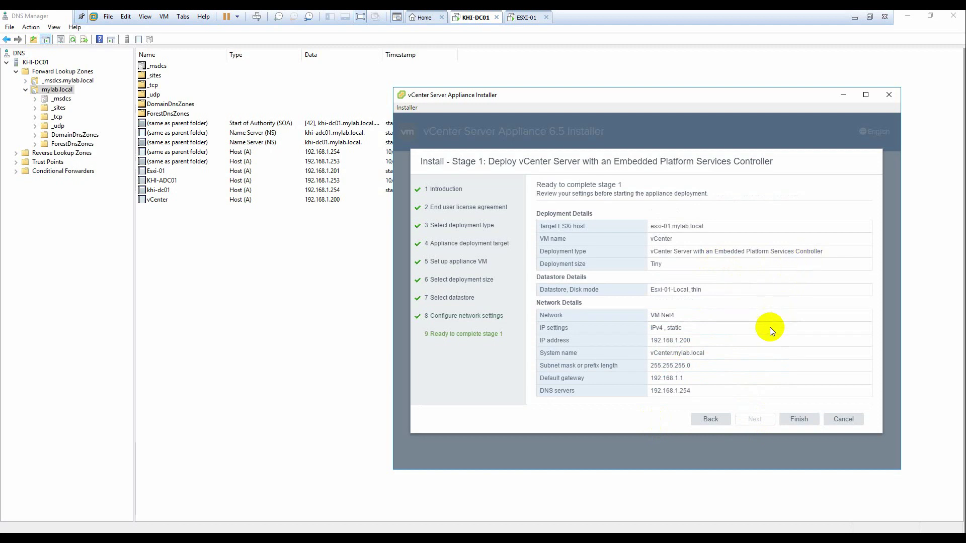
Step: Finish the stage 1 summary to begin deploying the appliance, and shift the installer left
left_click(795, 418)
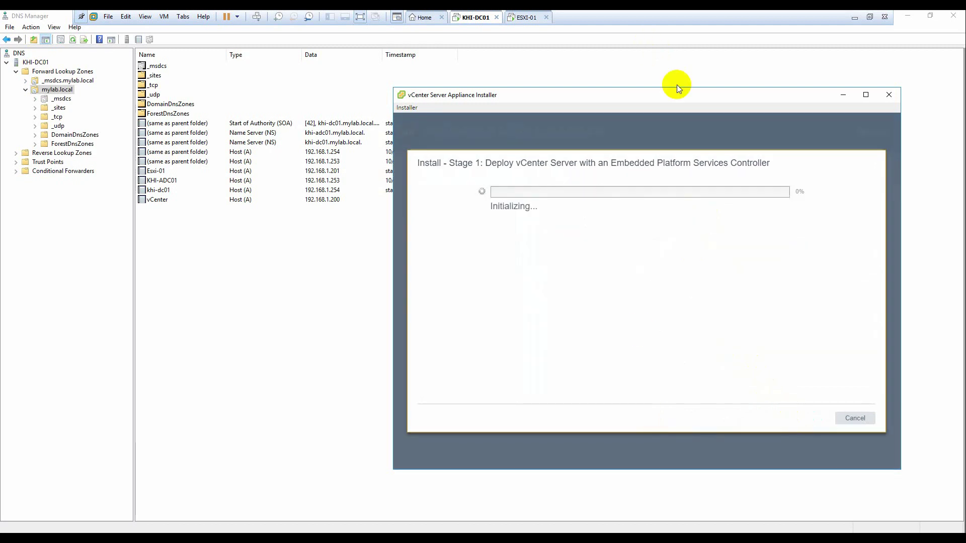
left_click_drag(684, 94, 581, 92)
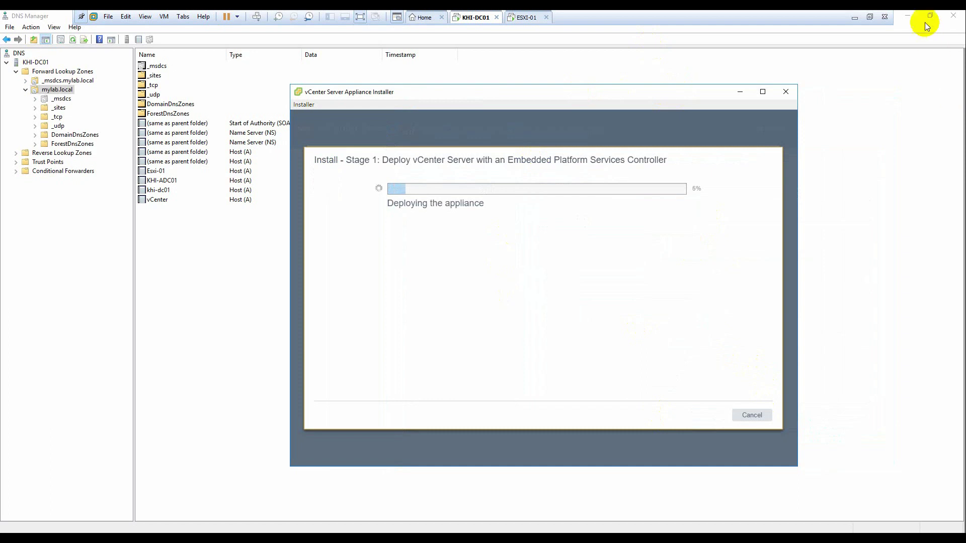
Step: Close DNS Manager, minimize the other windows, and show the ESXi Virtual Machines list
left_click(908, 15)
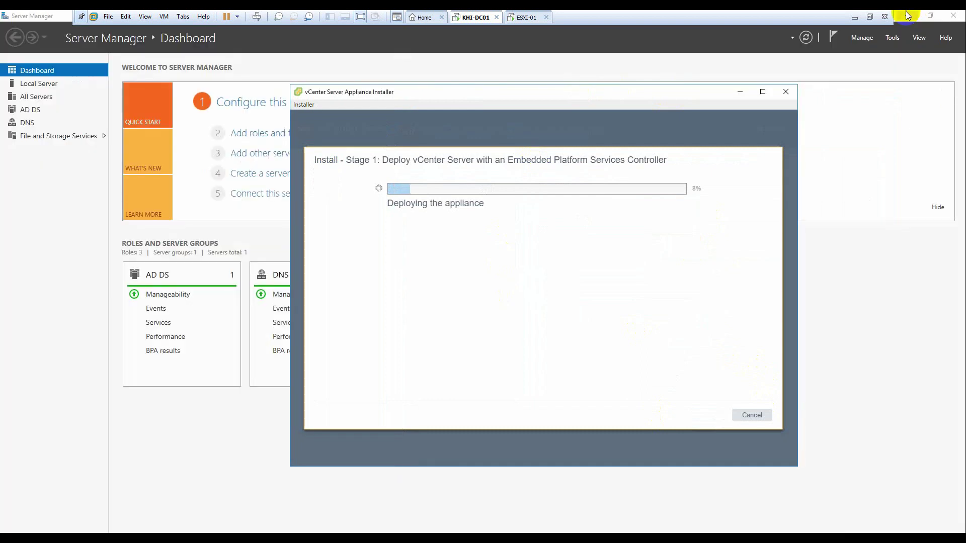
left_click(908, 15)
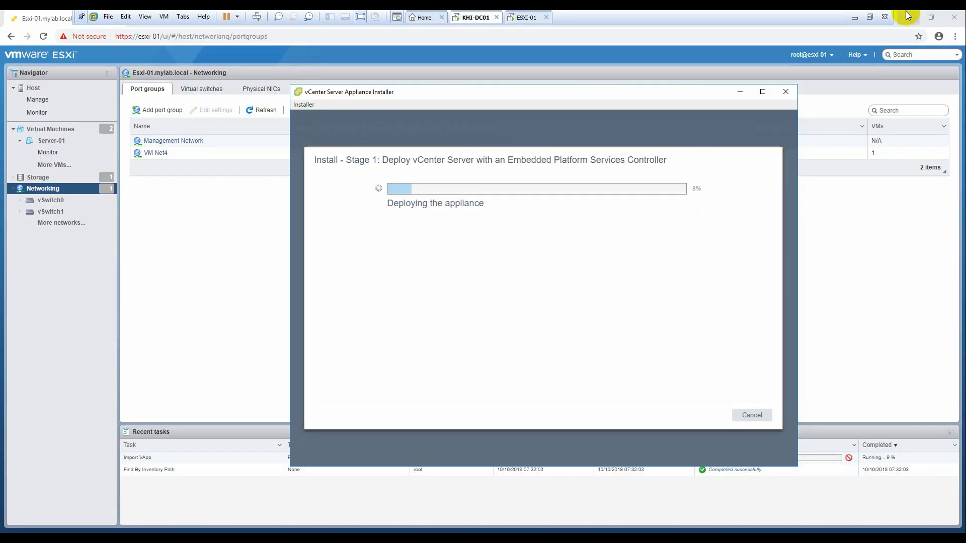
left_click(736, 91)
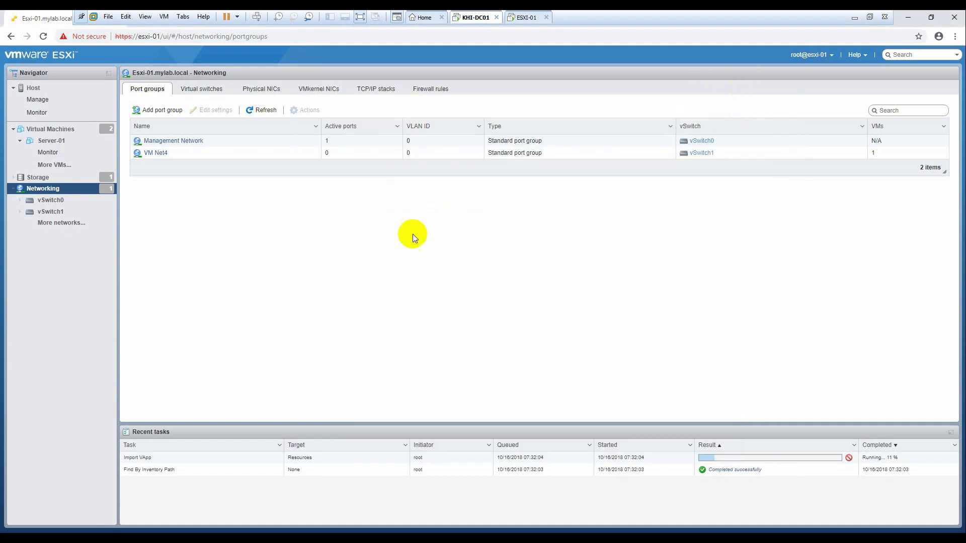
left_click(52, 130)
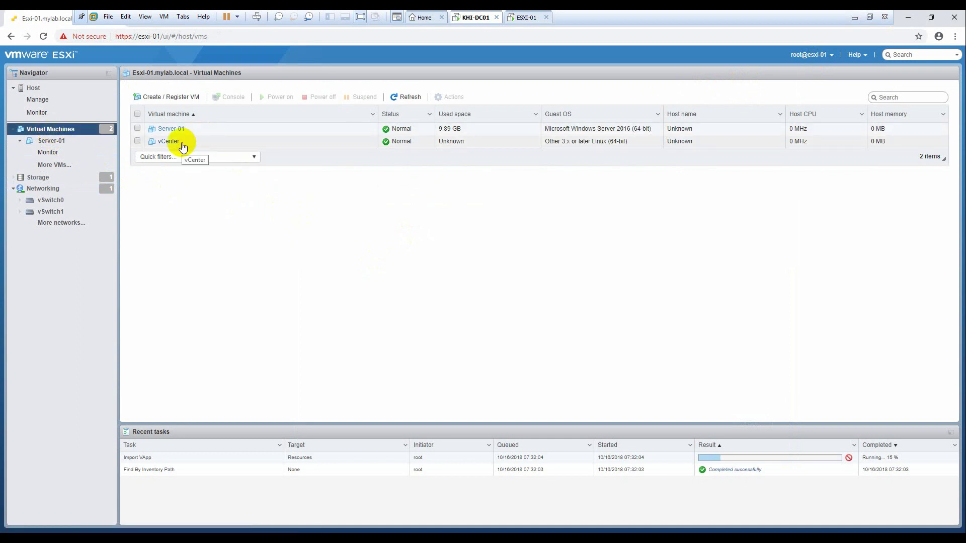
left_click(408, 99)
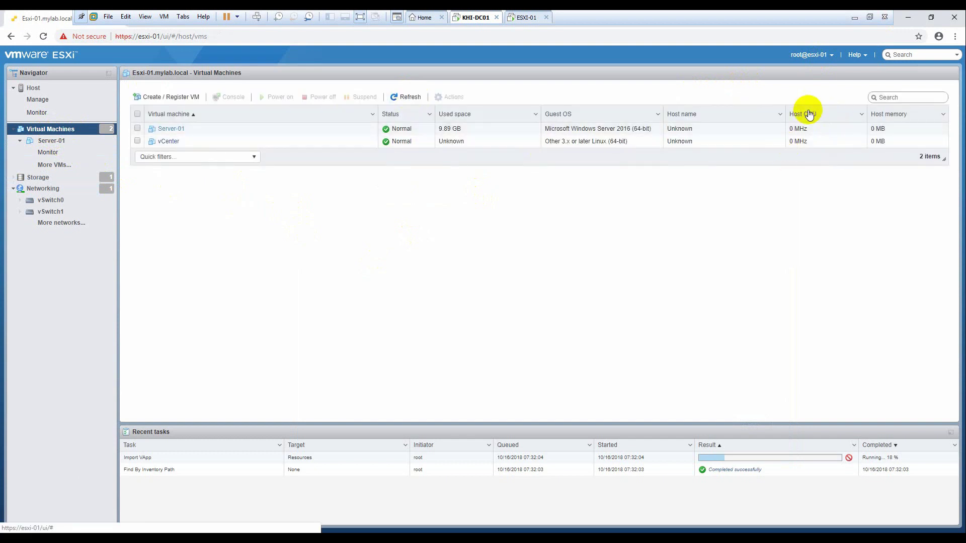
Step: Check the host monitor, then refresh the VM list to see the vCenter import
left_click(49, 116)
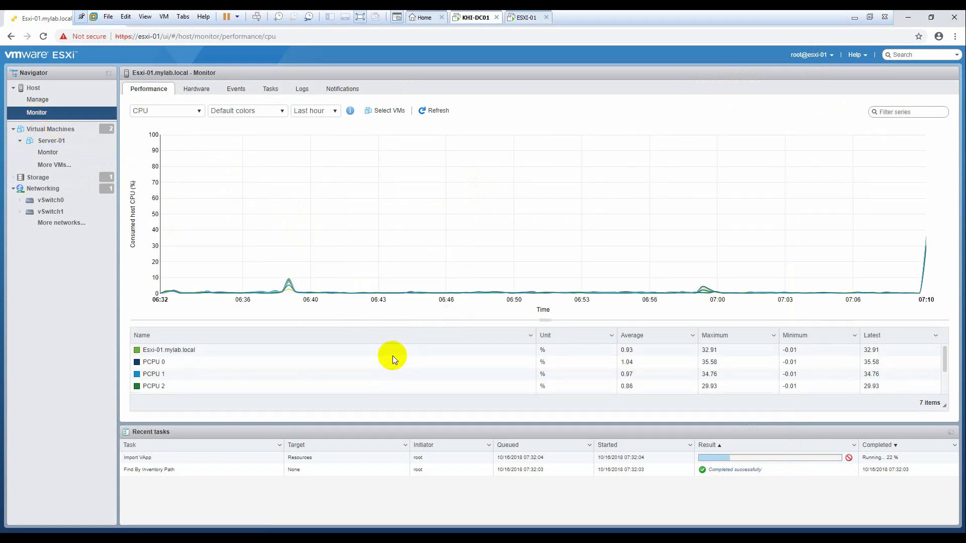
mouse_move(358, 179)
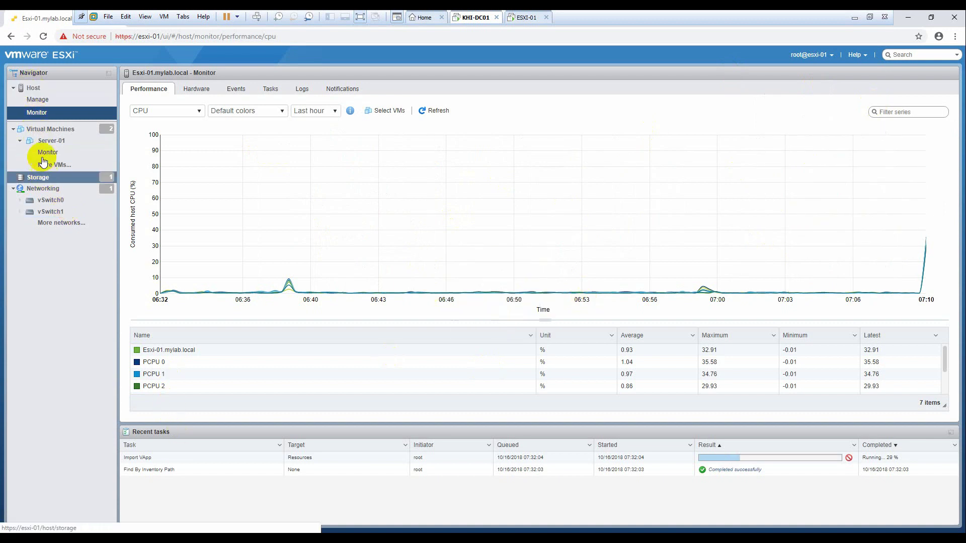
left_click(45, 130)
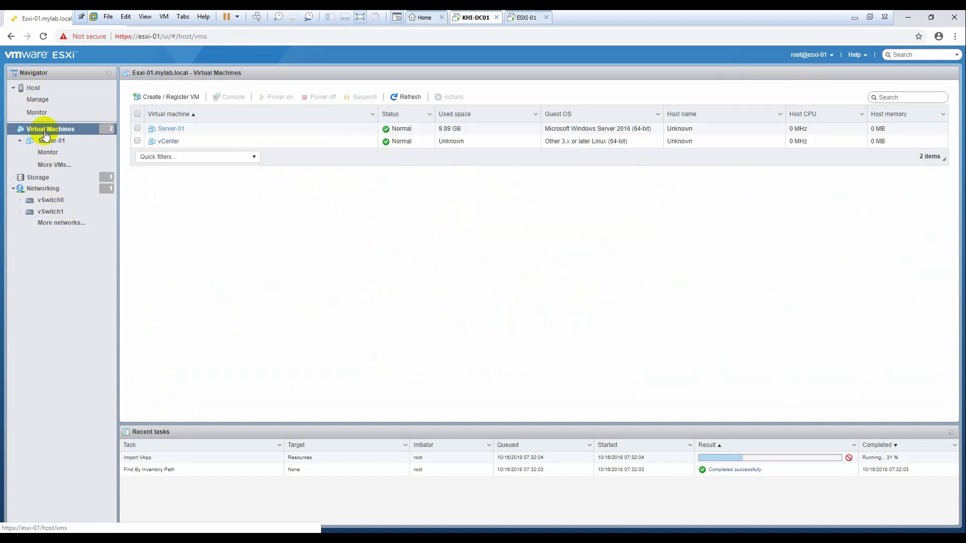
left_click(406, 97)
left_click(215, 539)
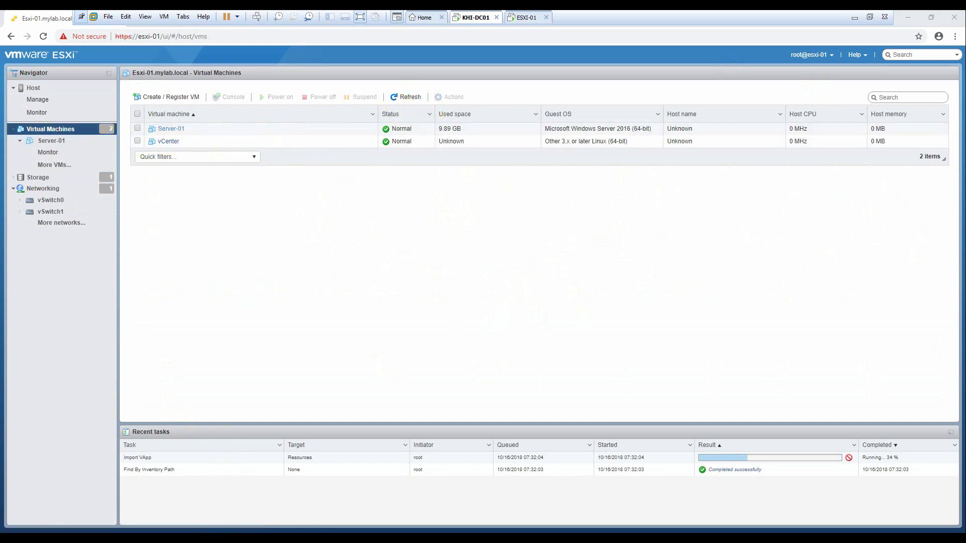
key("alt+Tab")
key("alt+Tab")
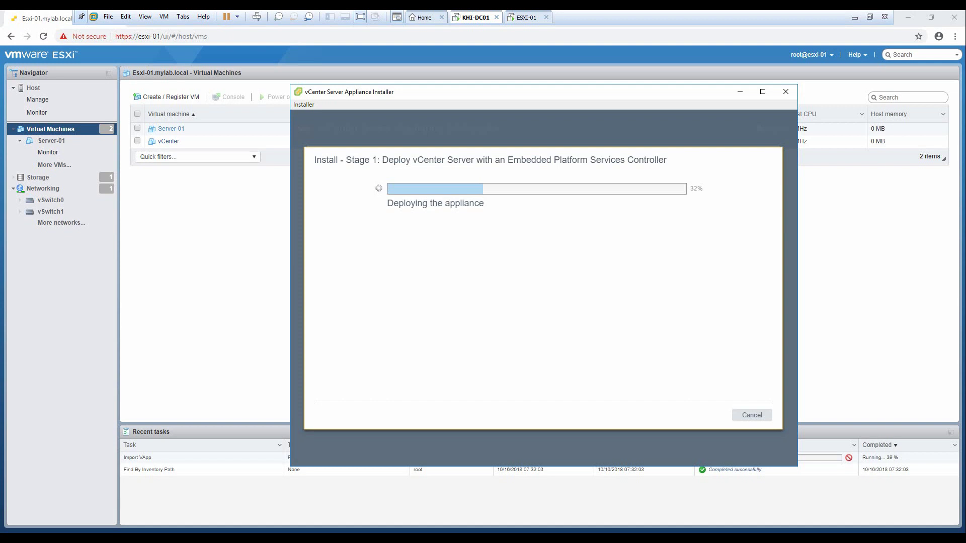
key("alt+Tab")
key("alt+Tab")
key("alt+Tab")
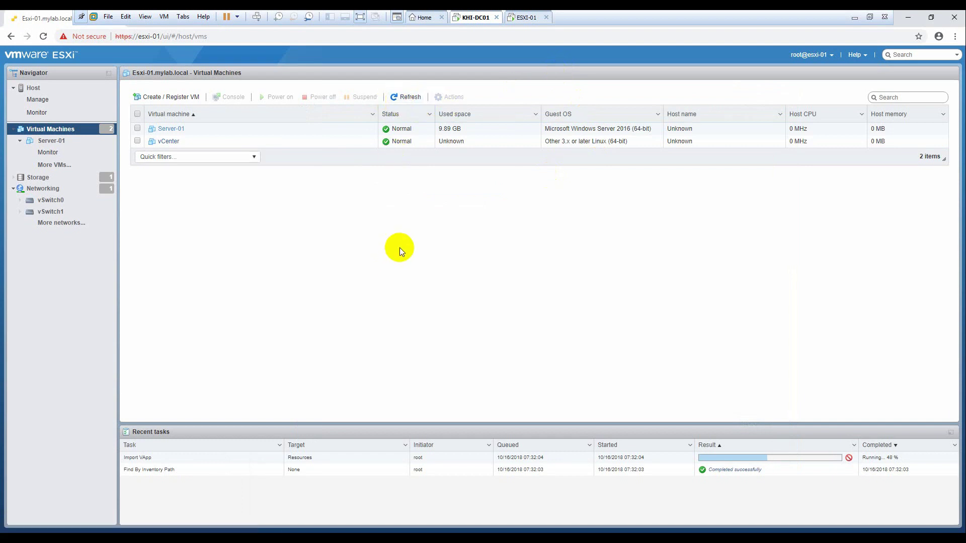
key("alt+Tab")
key("alt+Tab")
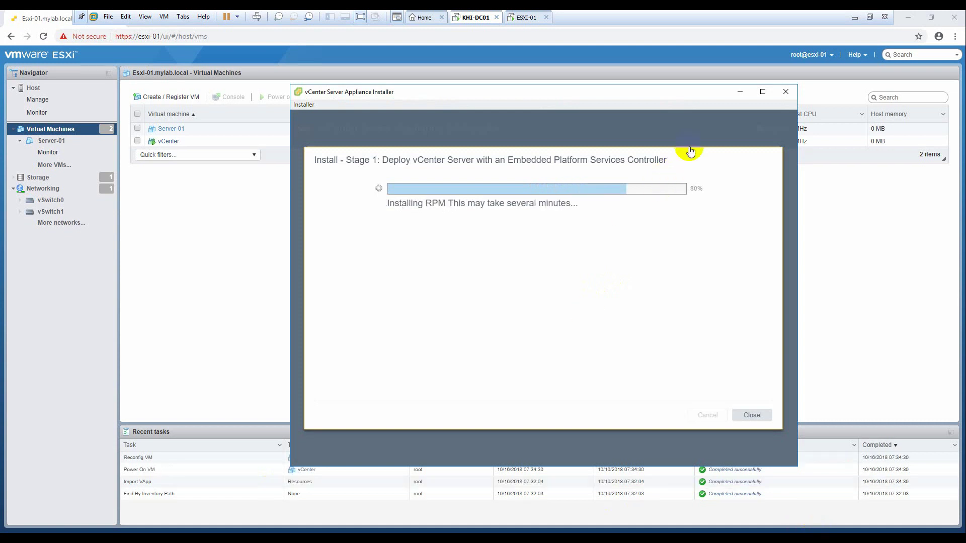
Step: Minimize the installer, select the vCenter VM in ESXi and refresh its details
left_click(739, 92)
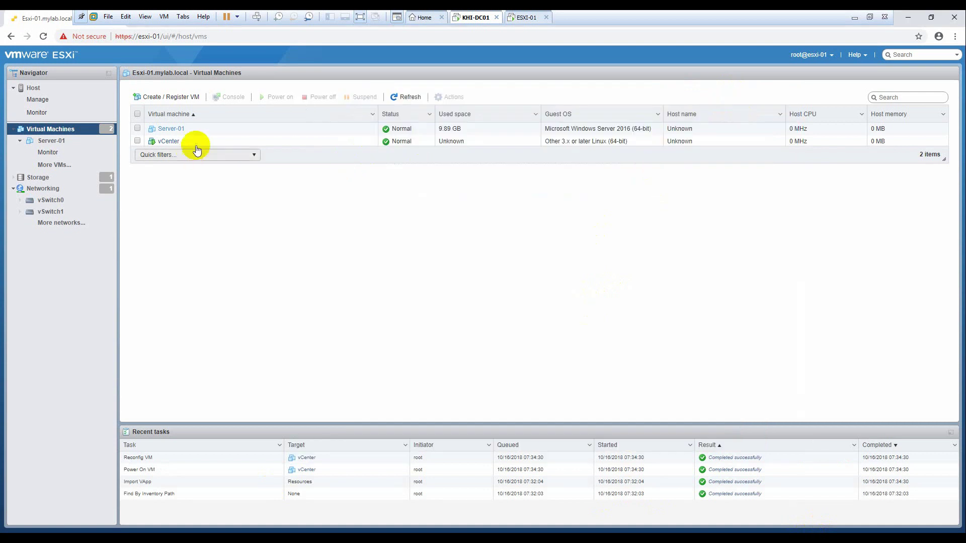
left_click(183, 141)
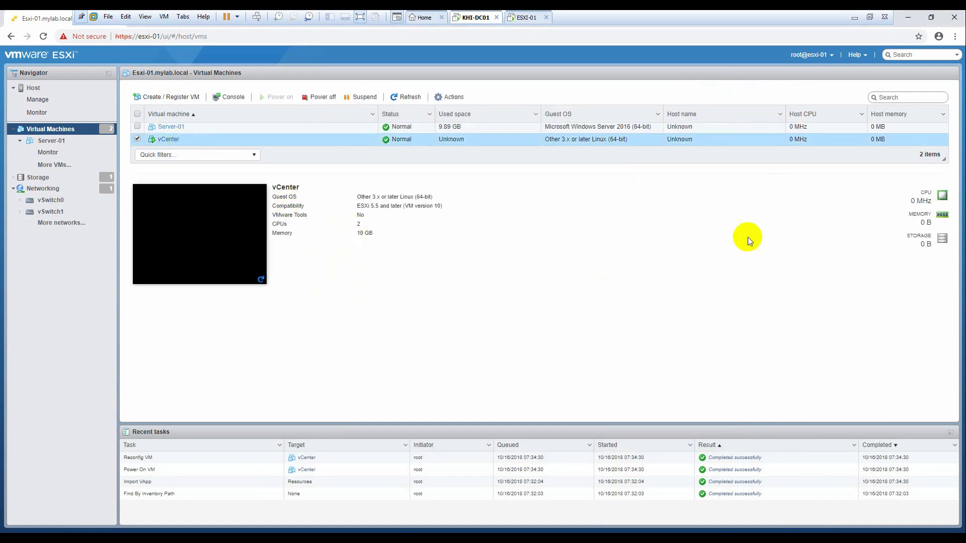
left_click(403, 97)
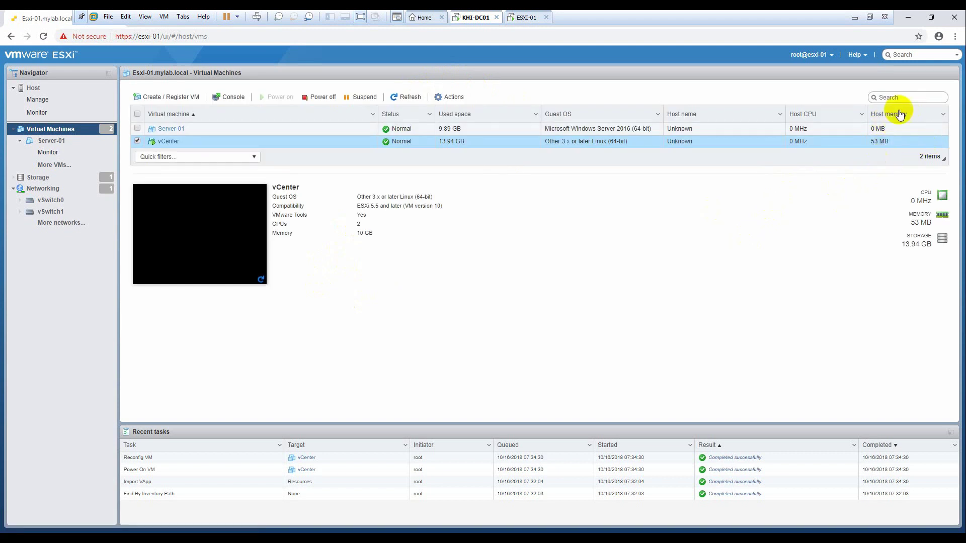
key("alt+Tab")
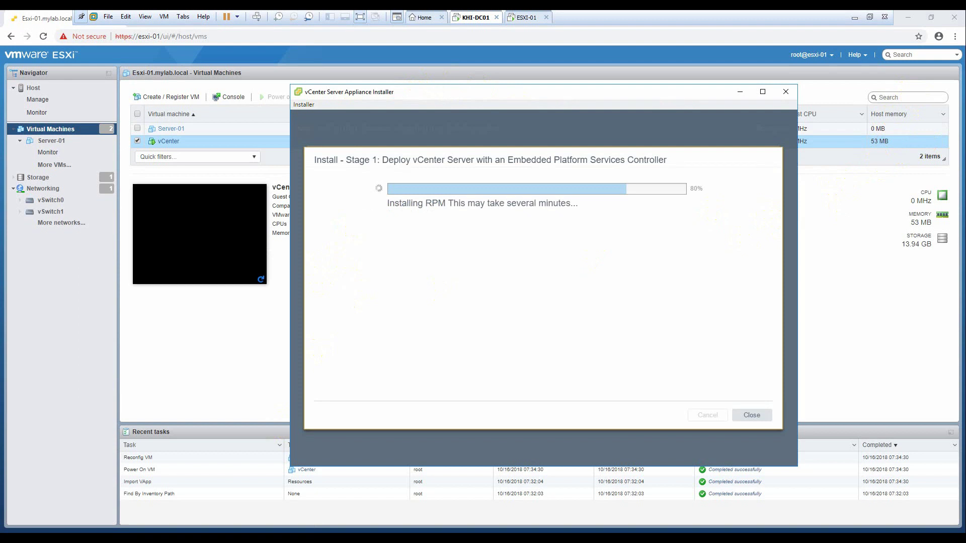
key("alt+Tab")
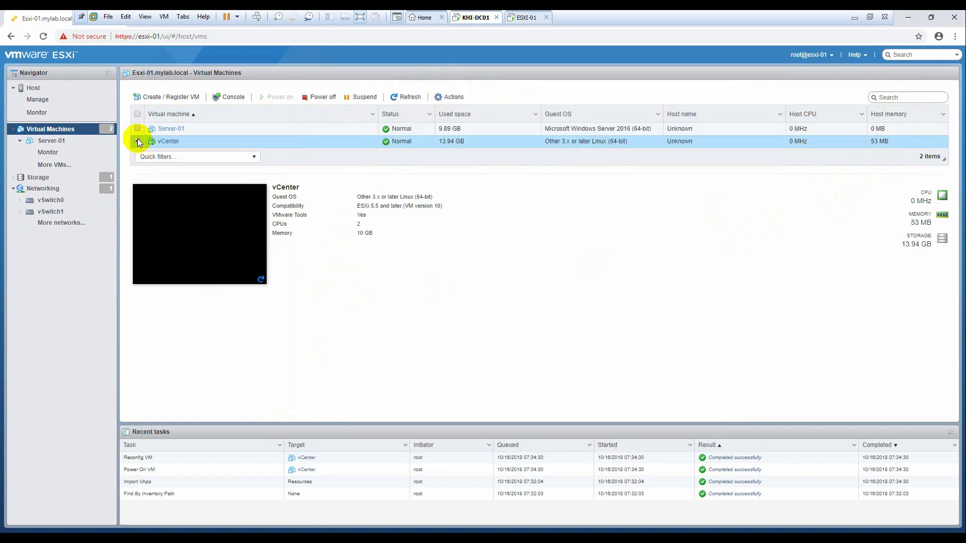
Step: Reselect the vCenter VM, refresh it to 2.2 GHz and 489 MB, and bring back the installer
left_click(137, 141)
left_click(400, 142)
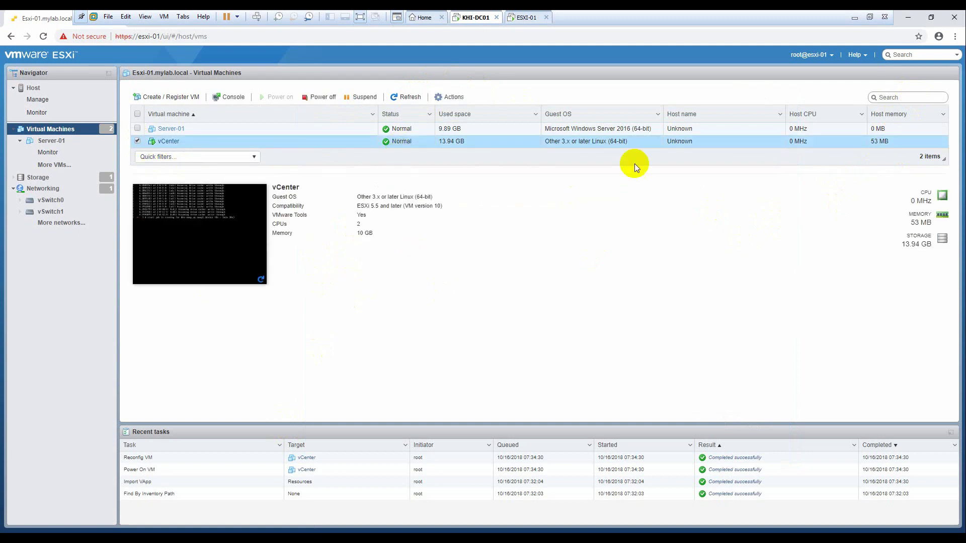
left_click(405, 96)
left_click(227, 521)
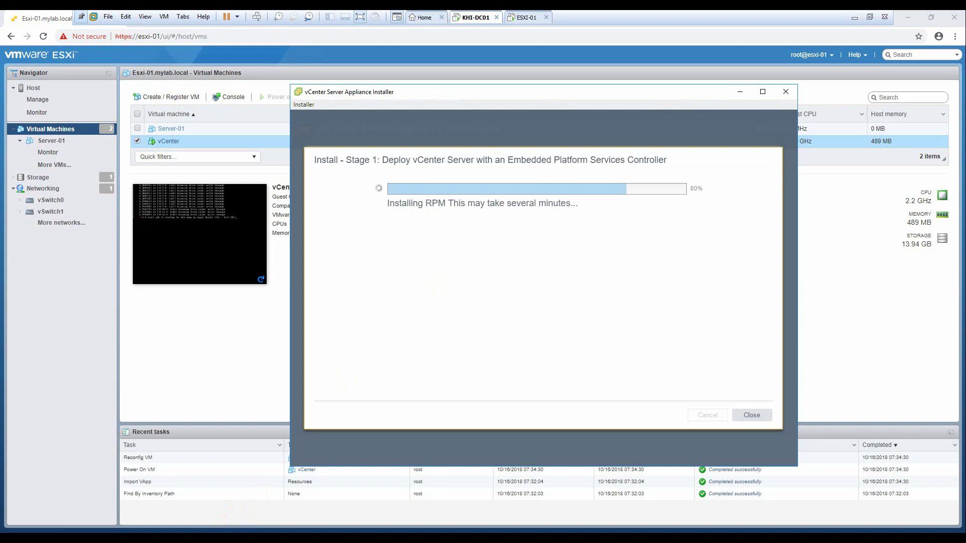
Step: Open a Command Prompt via Win+R and run 'ping 192.168.1.200 -t'
key("super+r")
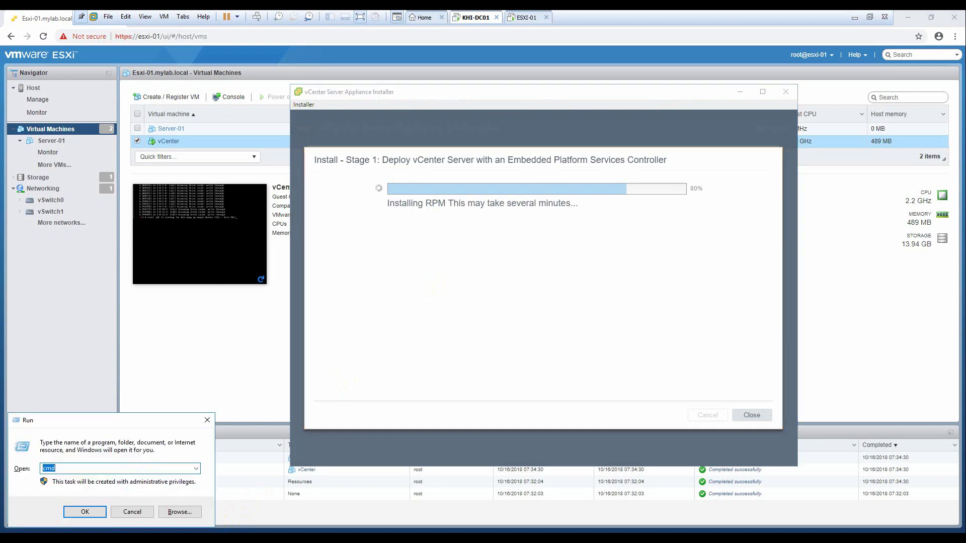
key("Return")
type("ping 19")
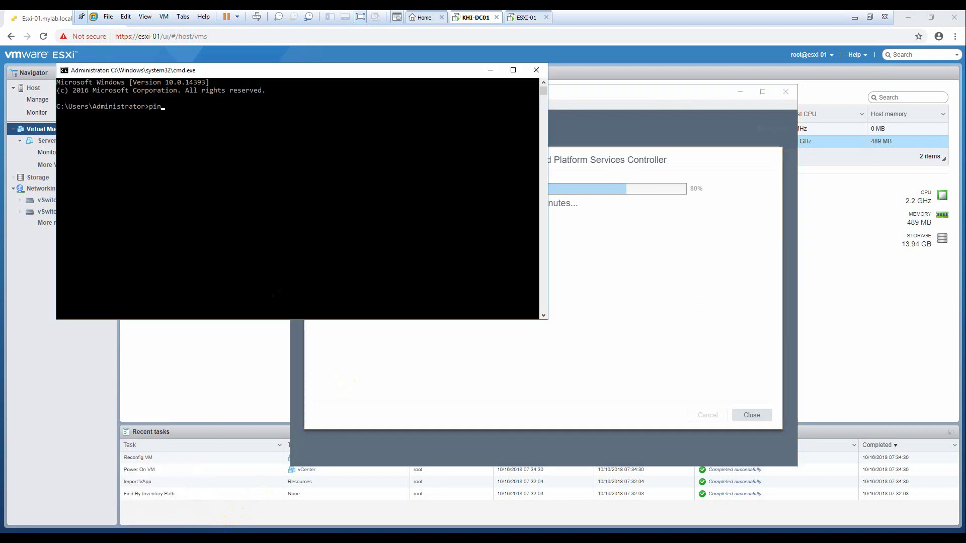
type("2.168.1.200 -t")
key("Return")
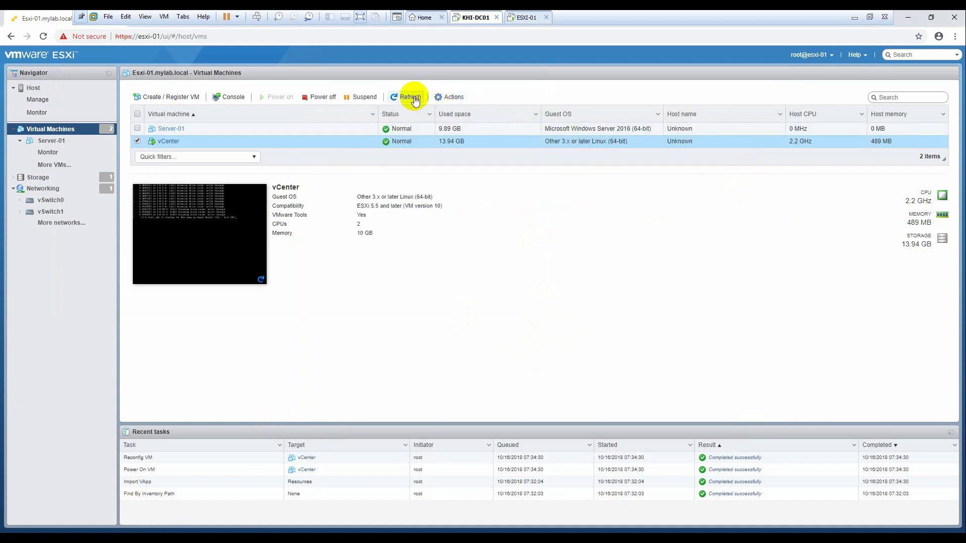
Step: Move the installer aside and refresh until vCenter shows photon-machine, 89 MHz and 848 MB
left_click(407, 98)
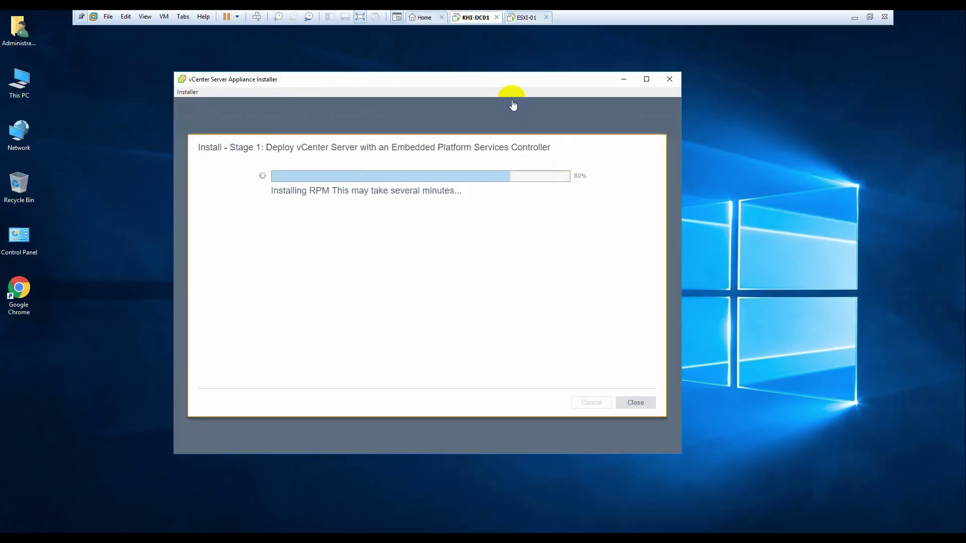
left_click_drag(514, 79, 576, 87)
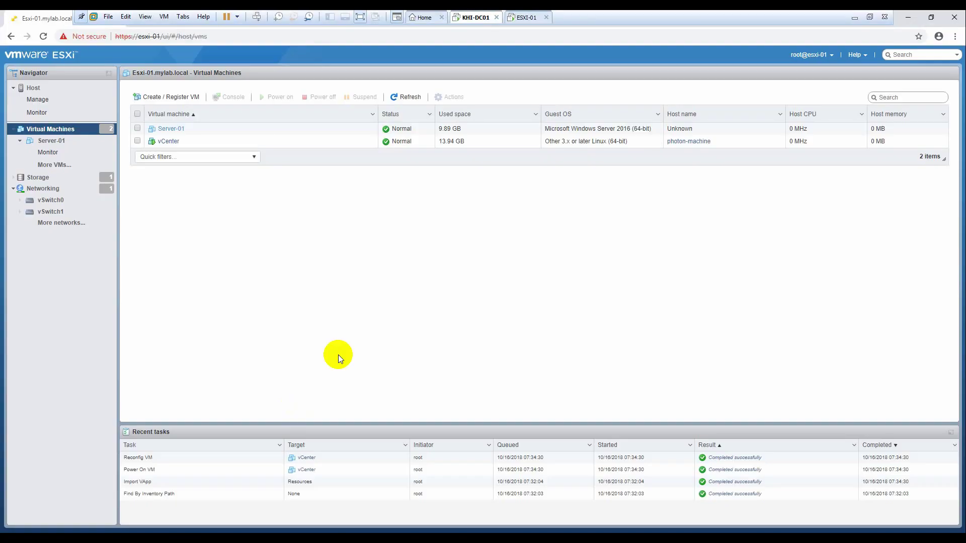
left_click(406, 96)
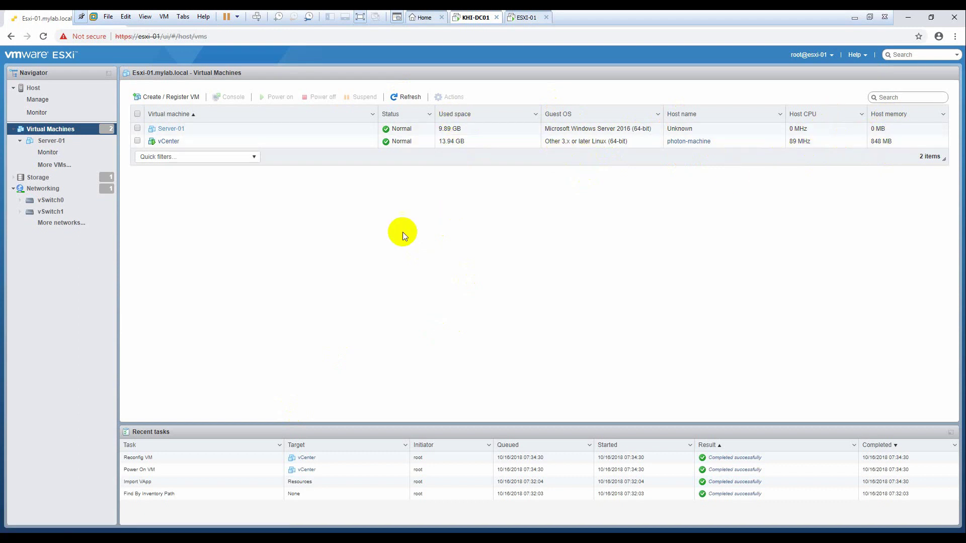
Step: View the ESXi host's Monitor performance CPU chart, then minimize Chrome to reveal the installer
left_click(34, 89)
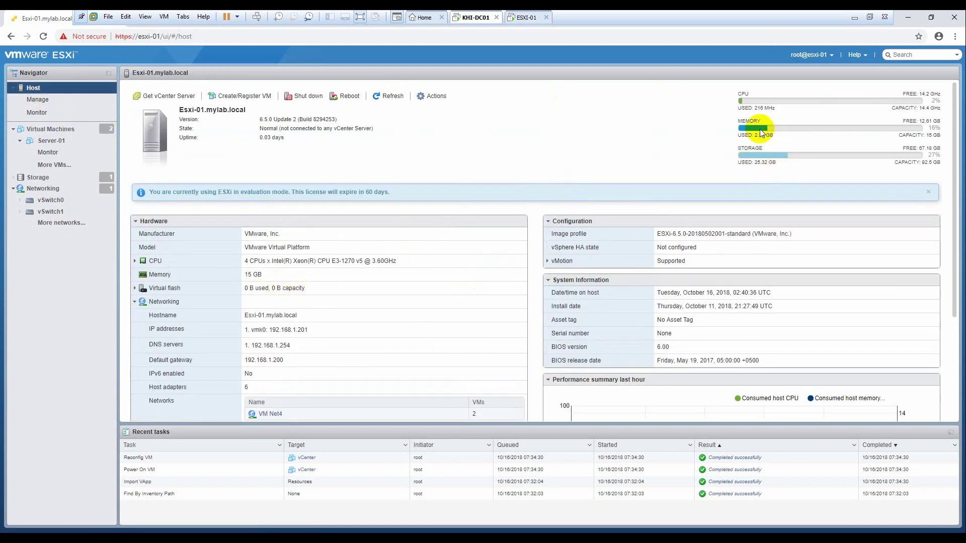
left_click(37, 112)
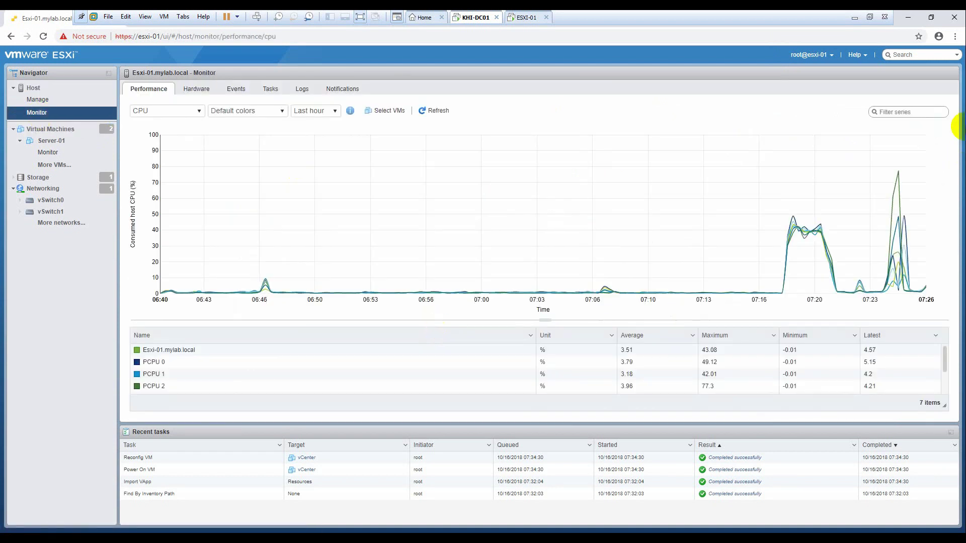
mouse_move(901, 180)
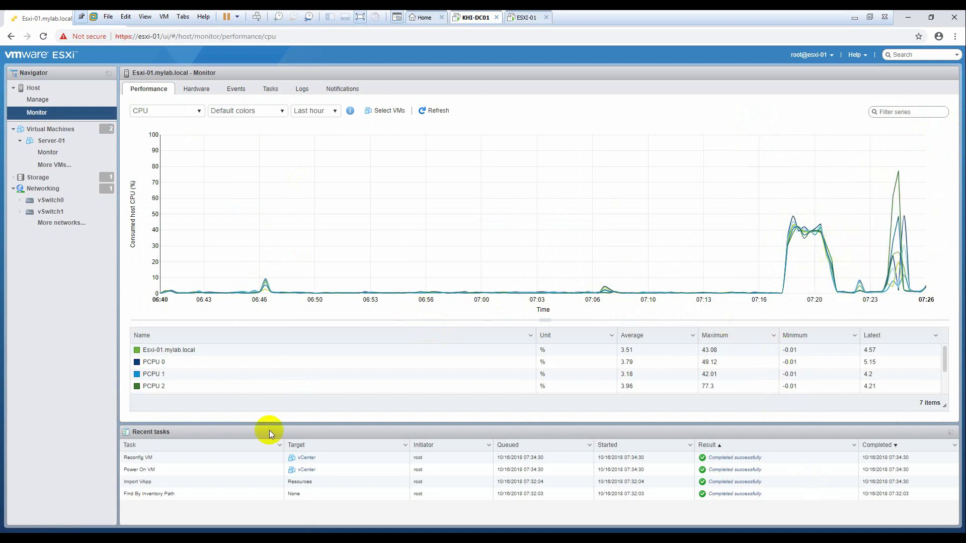
left_click(908, 17)
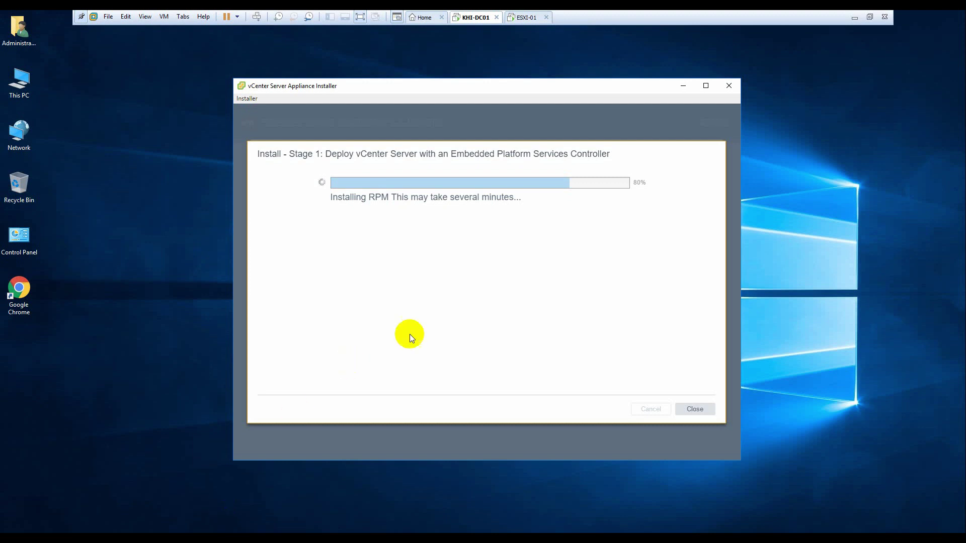
Step: Reposition the installer, refresh vCenter to 2.9 GHz and 3.51 GB, and switch to the ping window
mouse_move(492, 87)
left_mouse_down()
mouse_move(520, 87)
mouse_move(485, 71)
left_mouse_up()
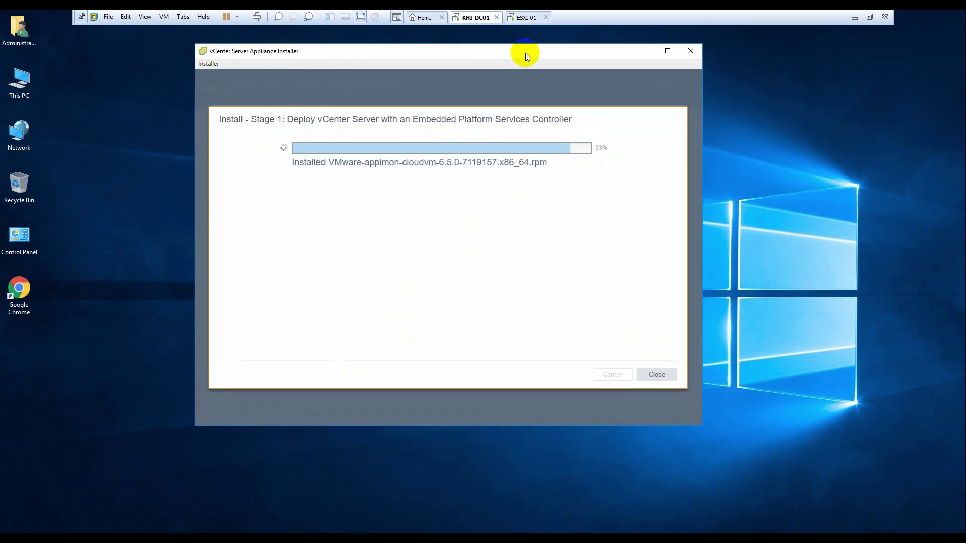
left_click_drag(561, 59, 651, 74)
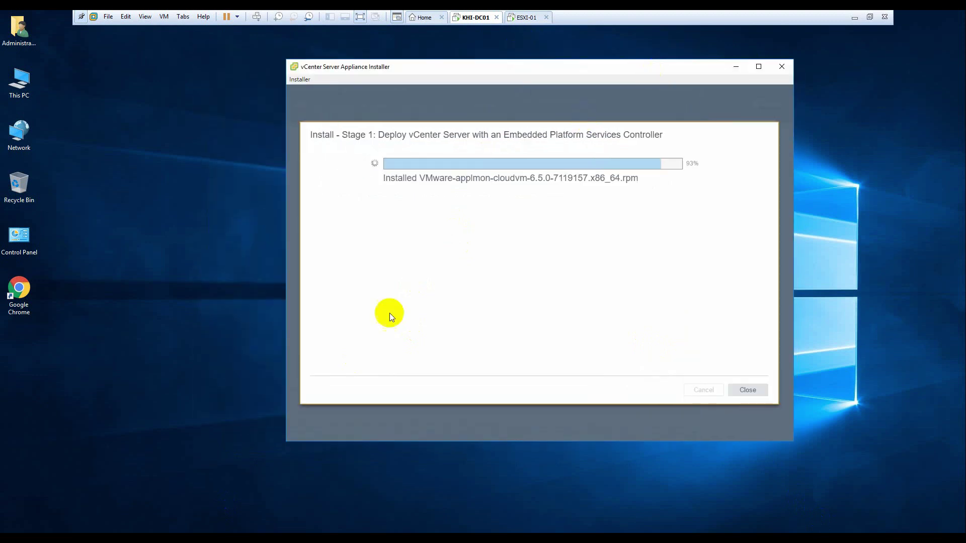
key("alt+Tab")
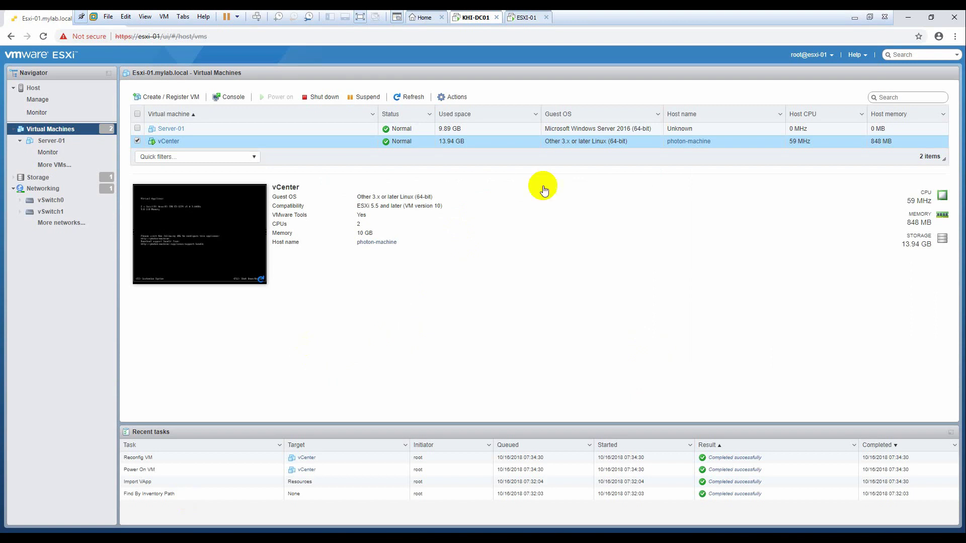
left_click(409, 96)
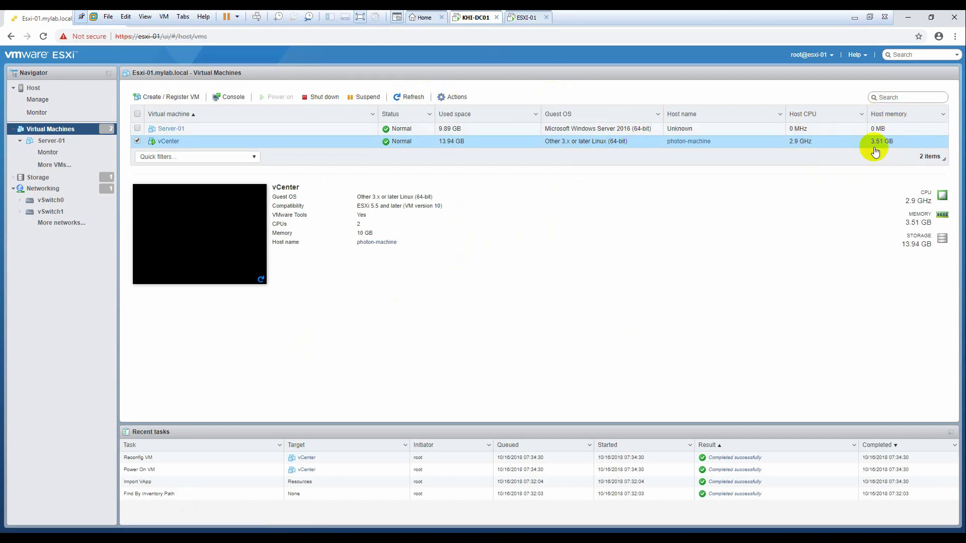
key("alt+Tab")
key("alt+Tab")
key("alt+Tab")
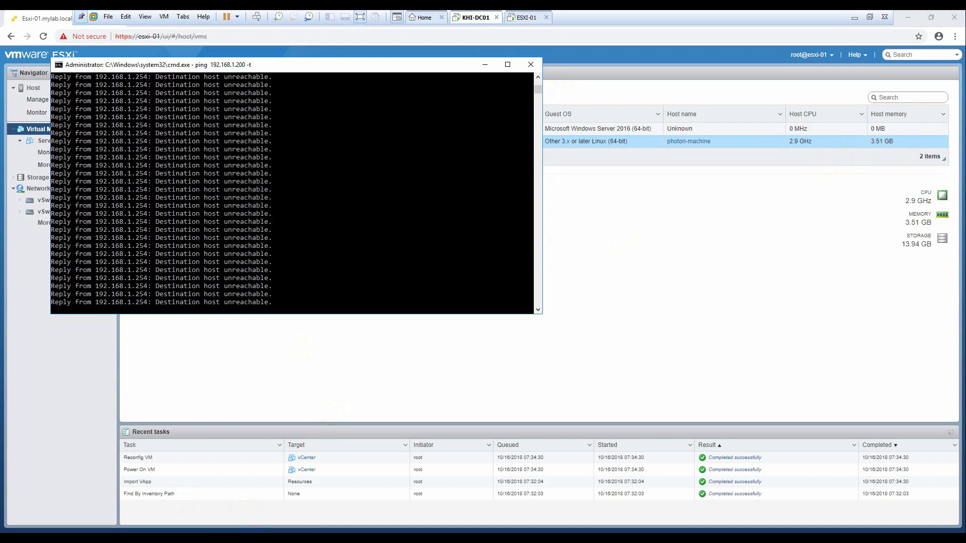
Step: Reselect the vCenter VM and check the ping window until 192.168.1.200 replies
key("alt+Tab")
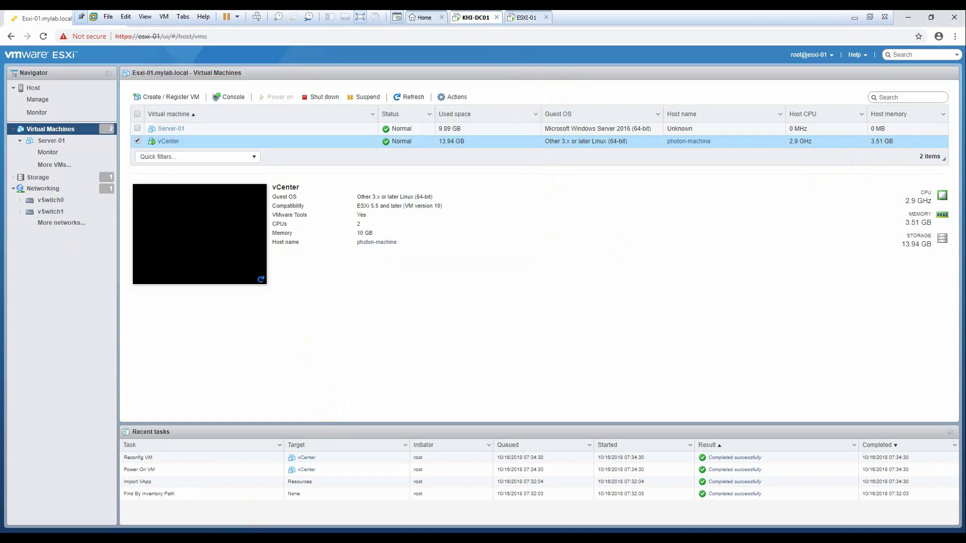
key("alt+Tab")
key("alt+Tab")
left_click(137, 141)
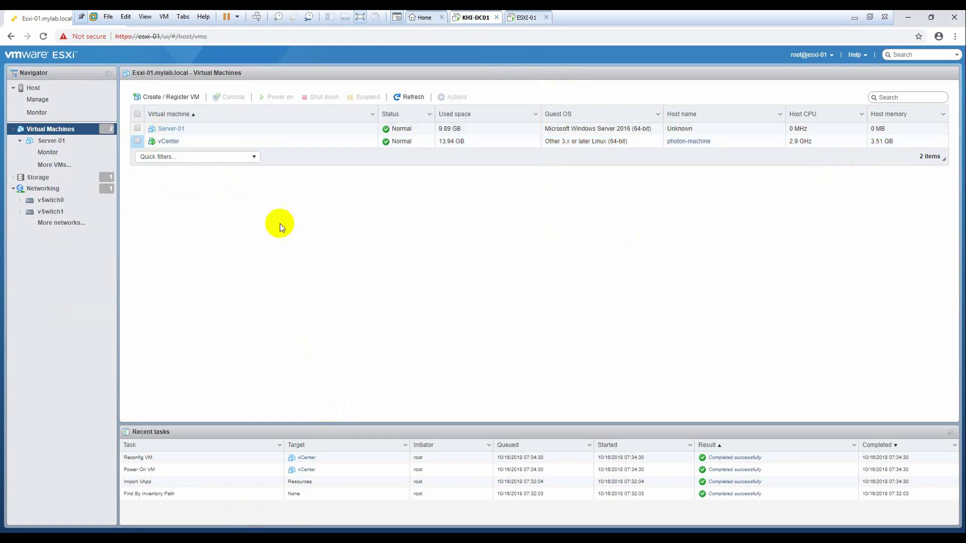
left_click(350, 141)
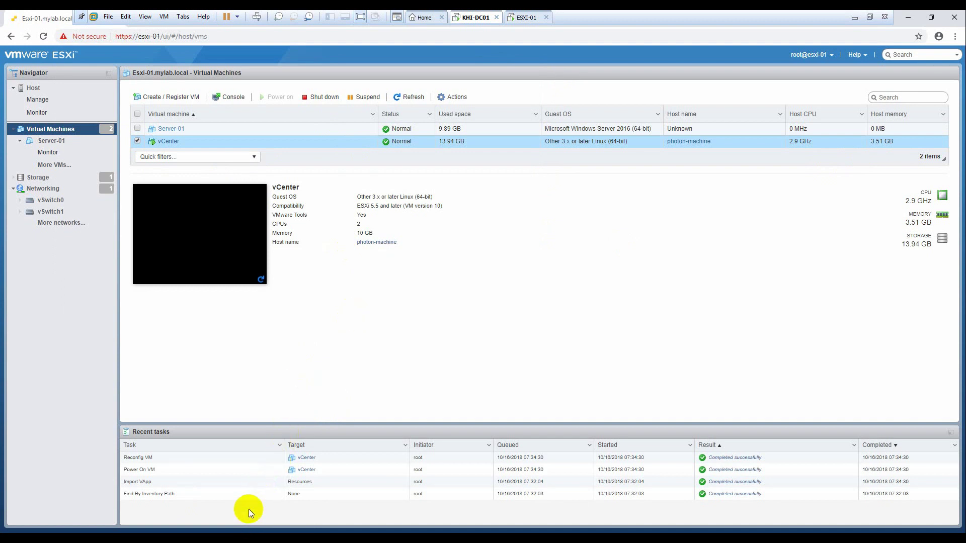
key("alt+Tab")
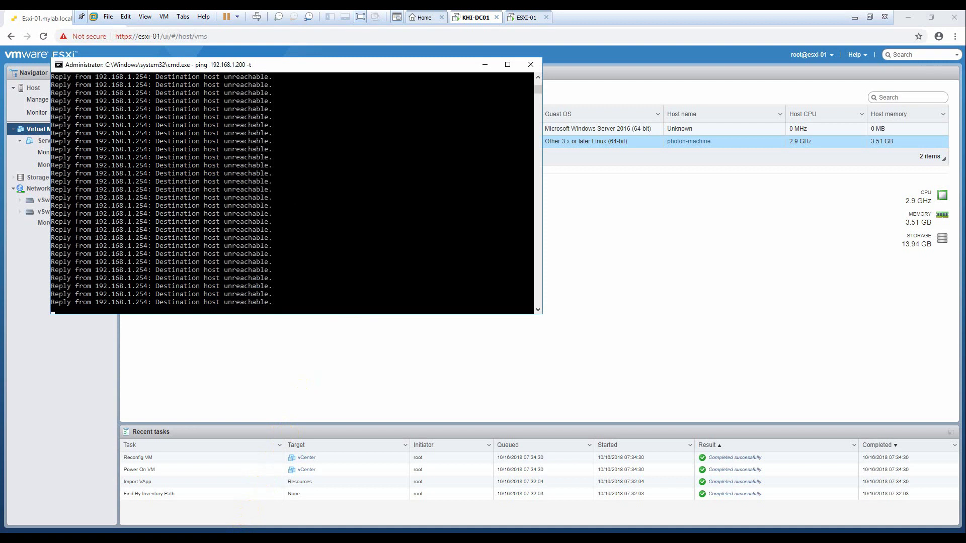
key("alt+Tab")
key("alt+Tab")
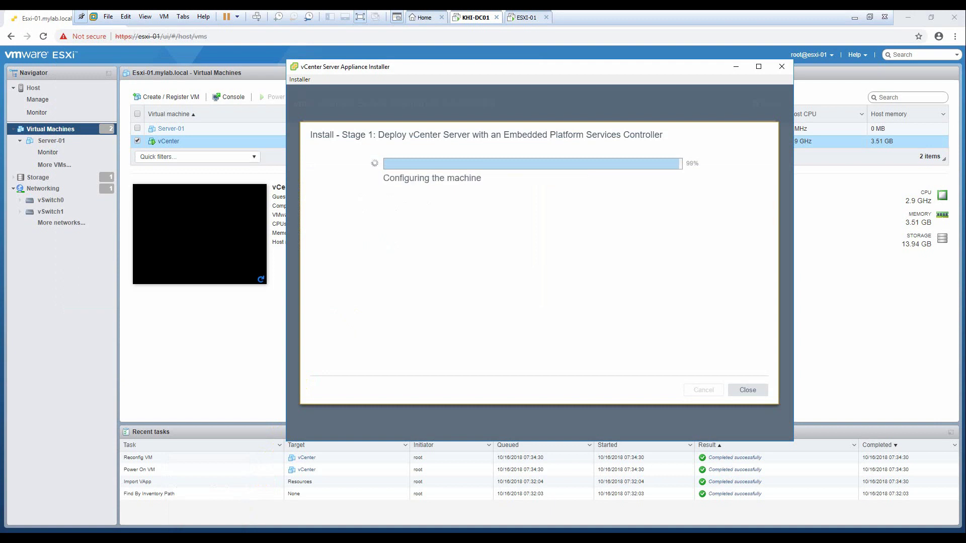
key("alt+Tab")
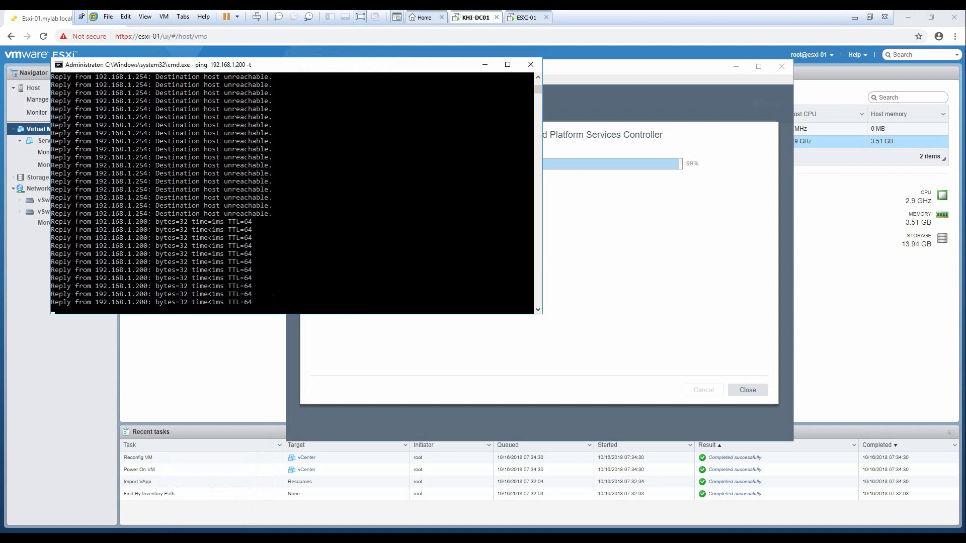
key("alt+F4")
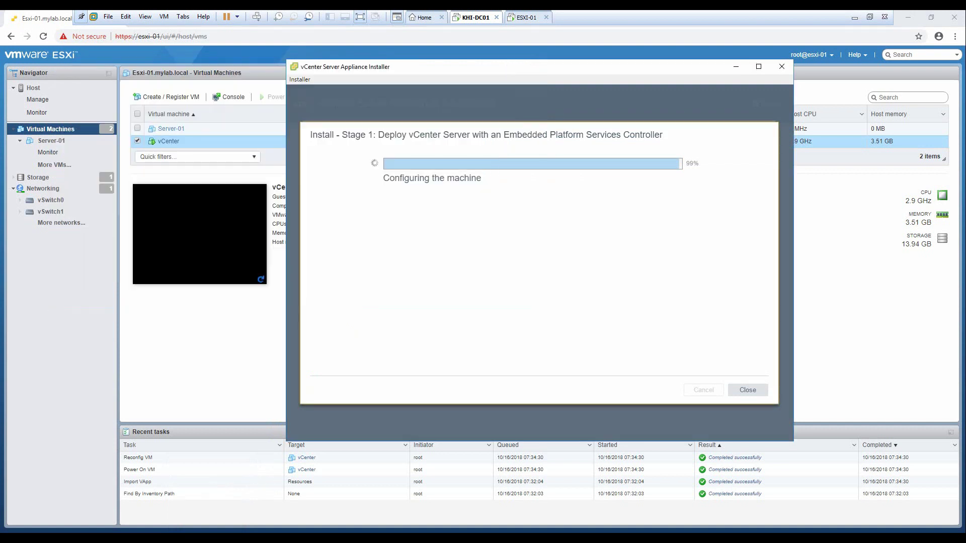
Step: Refresh the VM list, open the host's performance monitor, and return to the installer at 100%
key("alt+Tab")
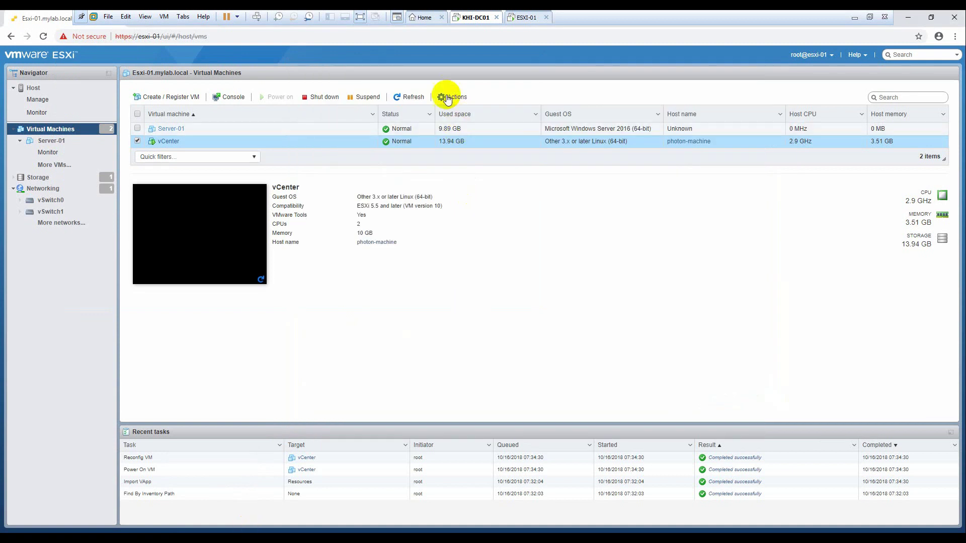
left_click(419, 97)
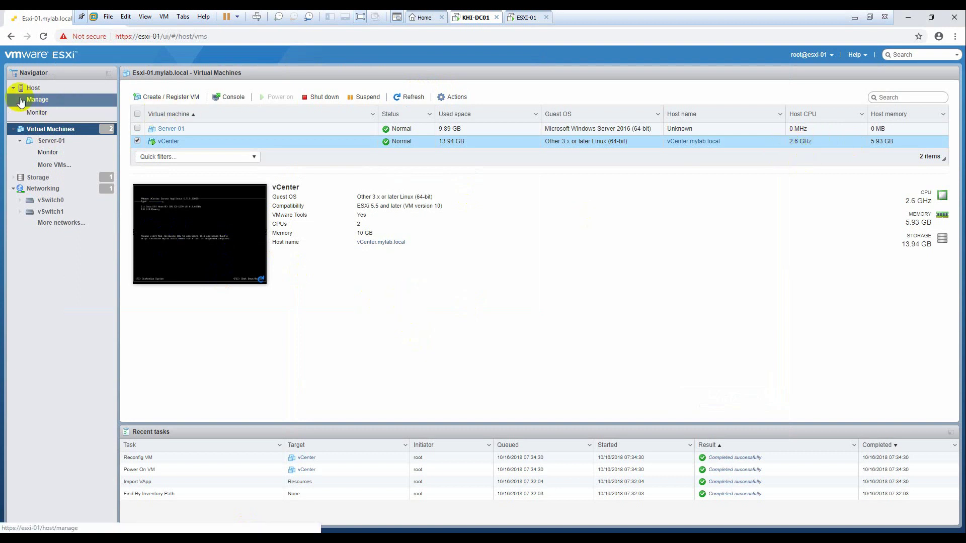
left_click(40, 104)
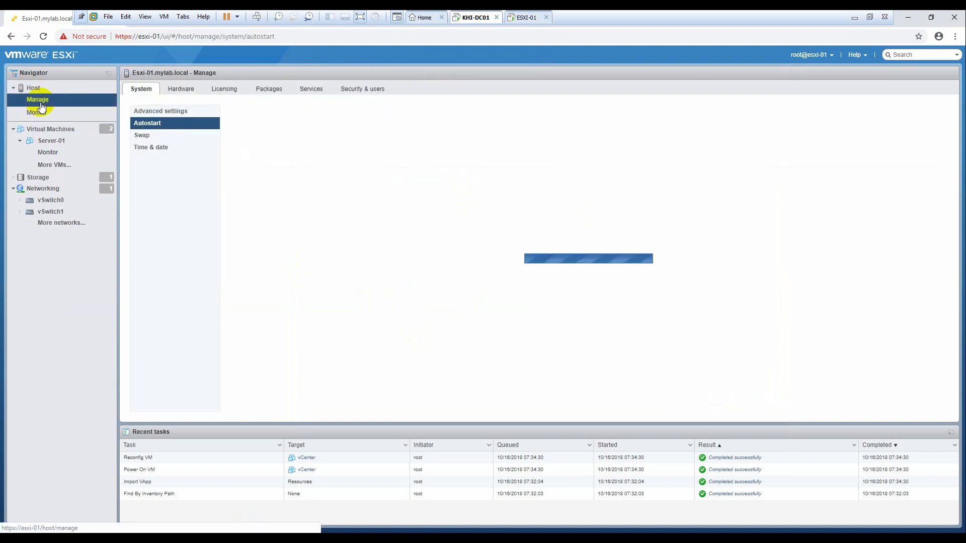
left_click(40, 114)
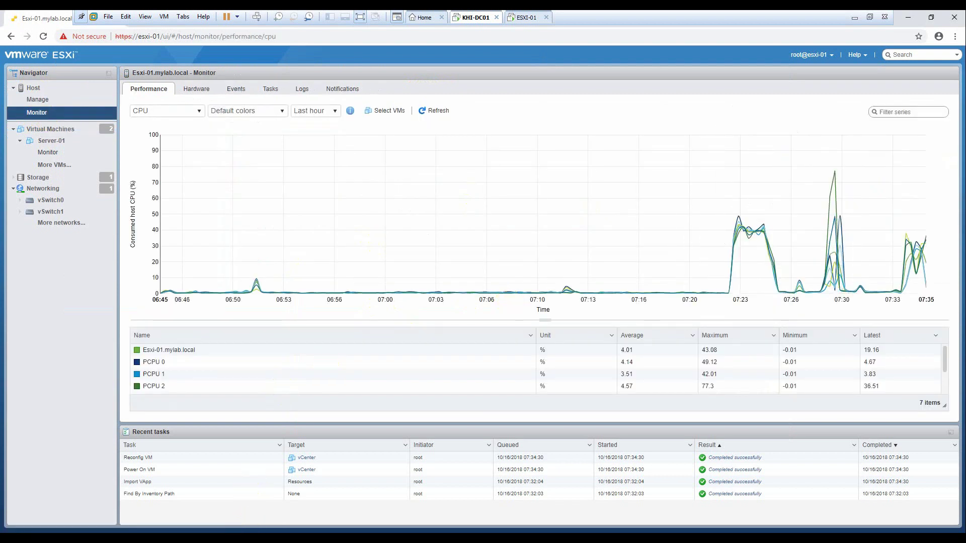
key("alt+Tab")
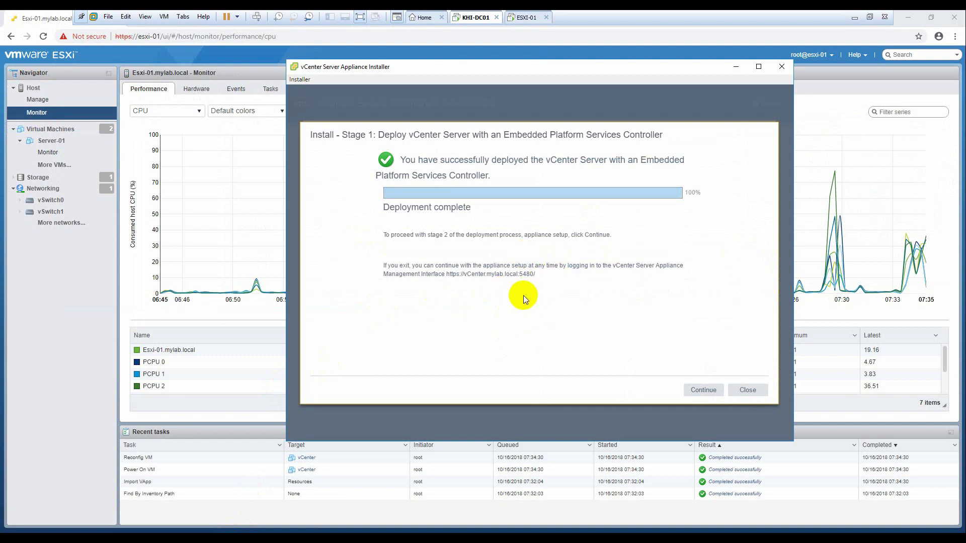
Step: Start Stage 2, synchronize appliance time with the ESXi host, and enable SSH access
left_click(704, 389)
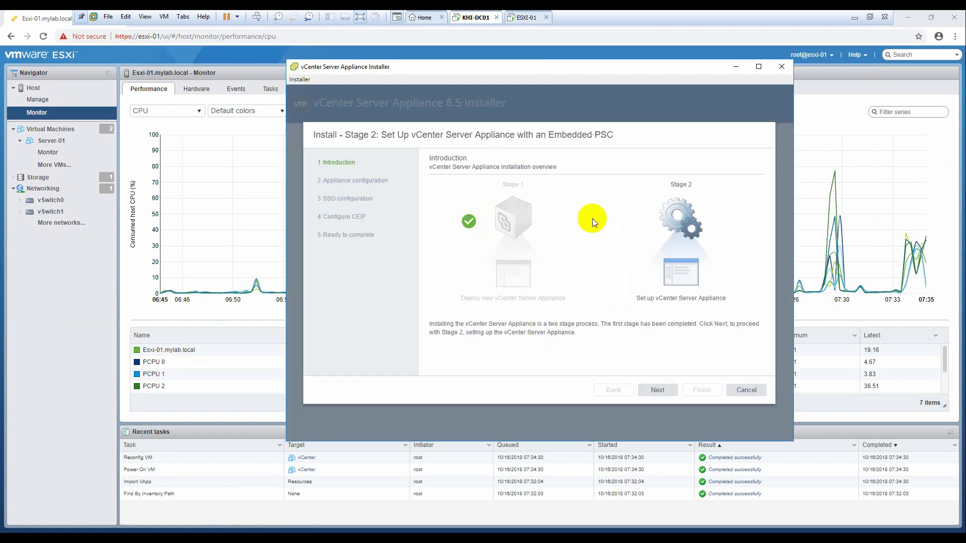
left_click(659, 390)
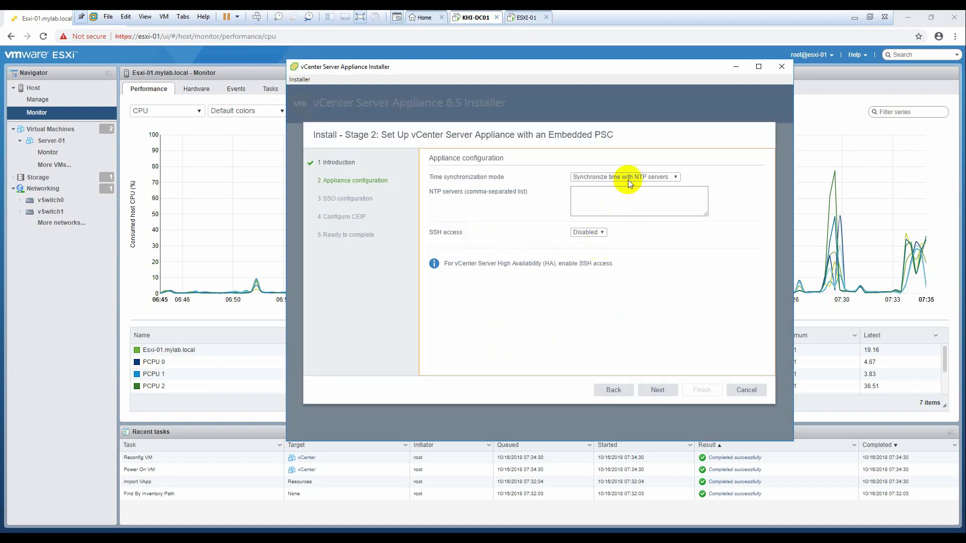
left_click(630, 177)
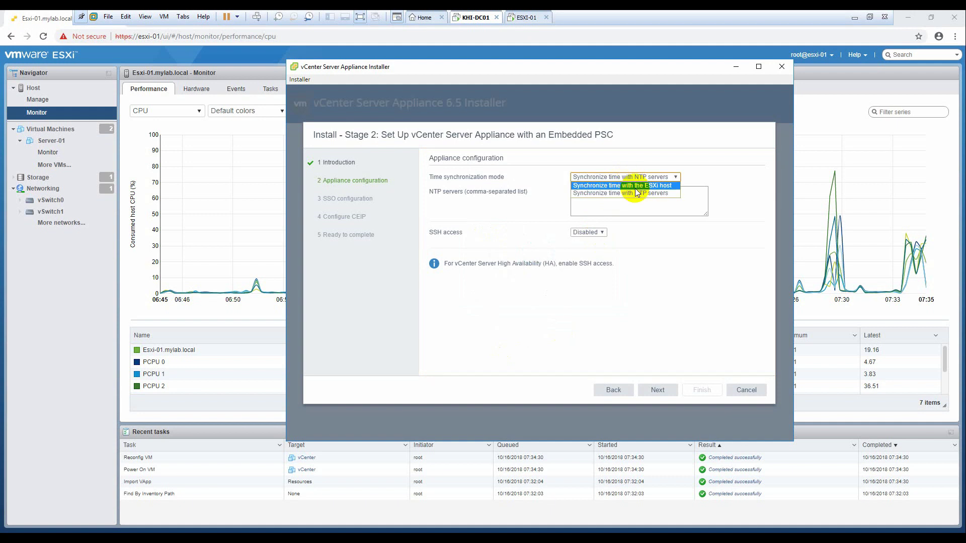
left_click(635, 187)
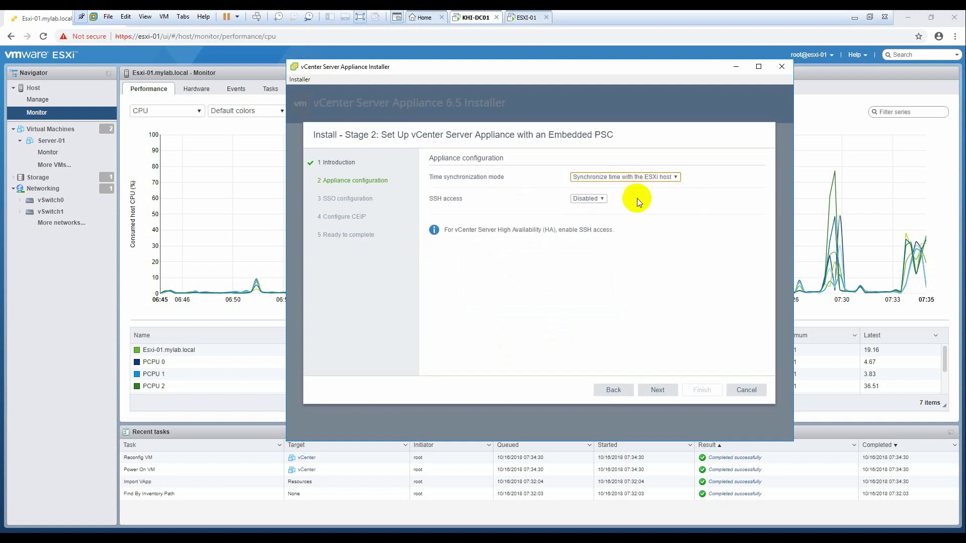
left_click(589, 199)
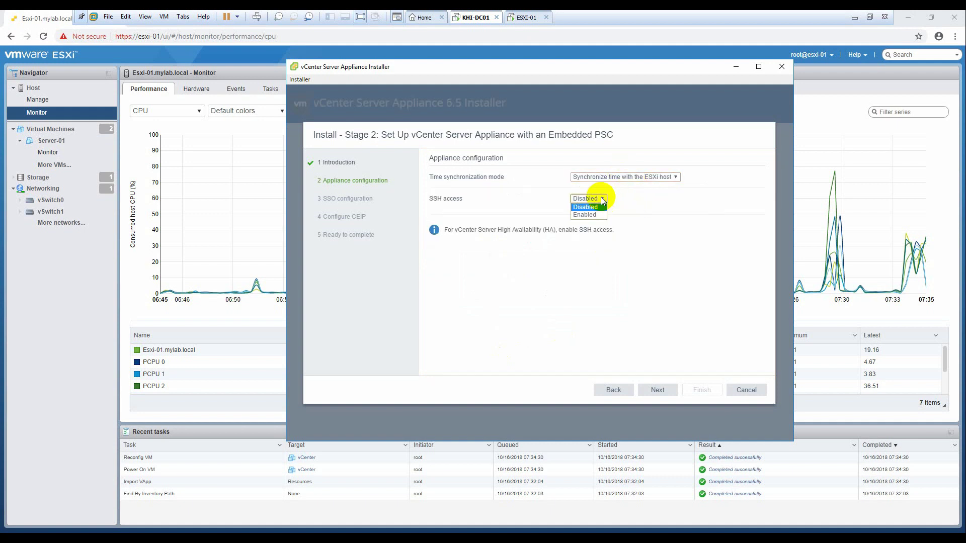
left_click(595, 214)
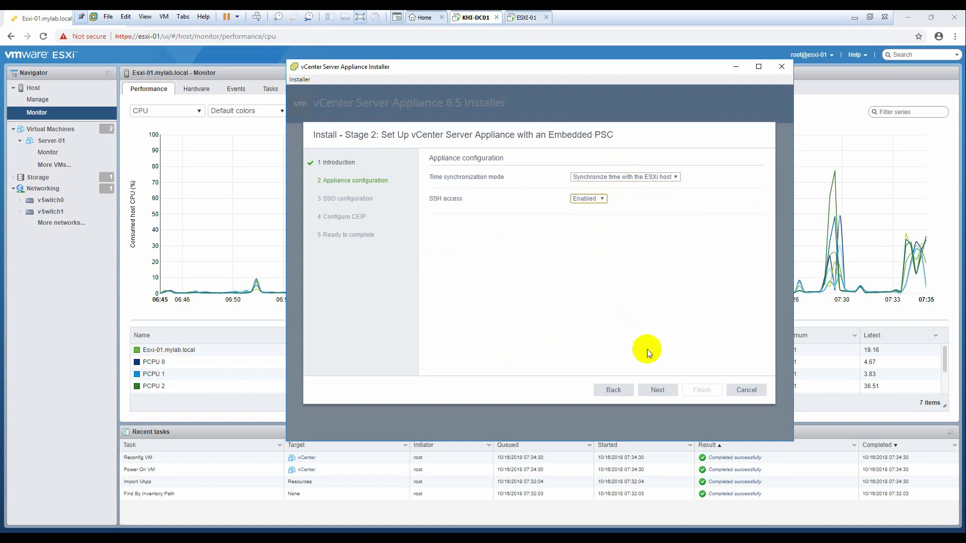
left_click(656, 391)
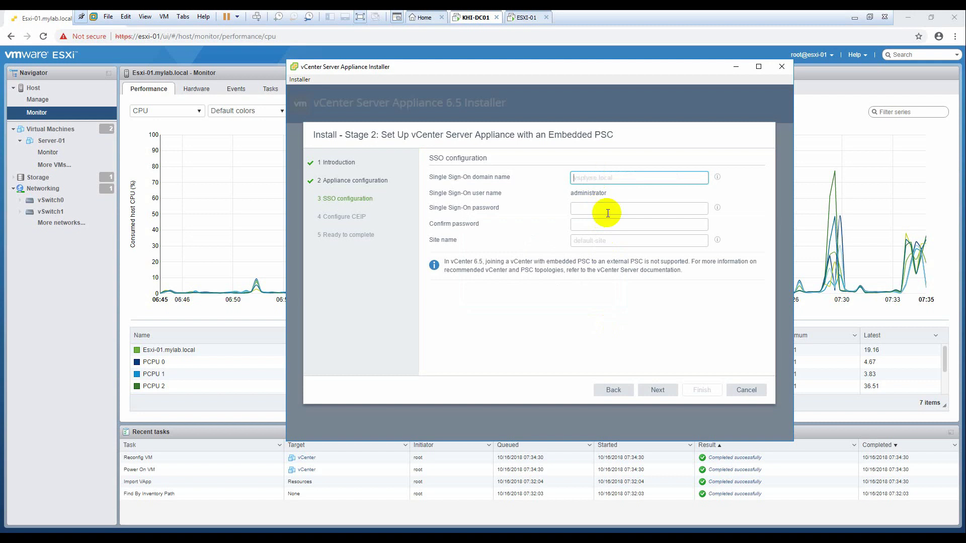
Step: Enter SSO domain vsphere.local, the administrator password twice, and site name Default-Site
type("vsphe")
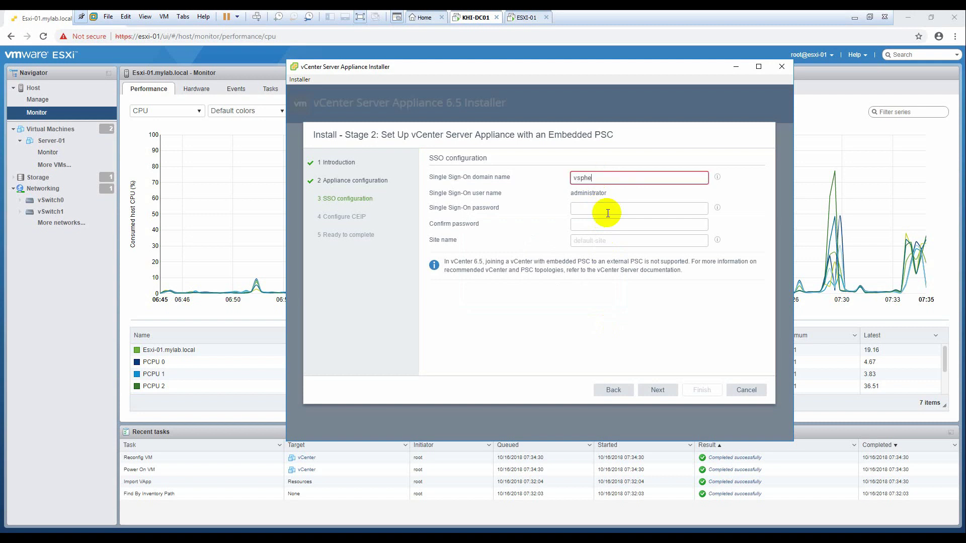
type("re.local")
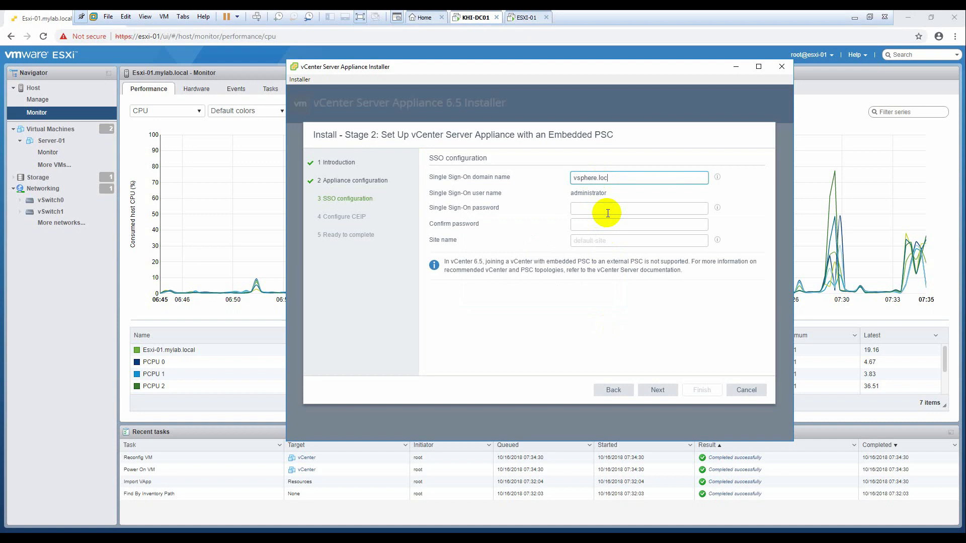
key("Tab")
key("Tab")
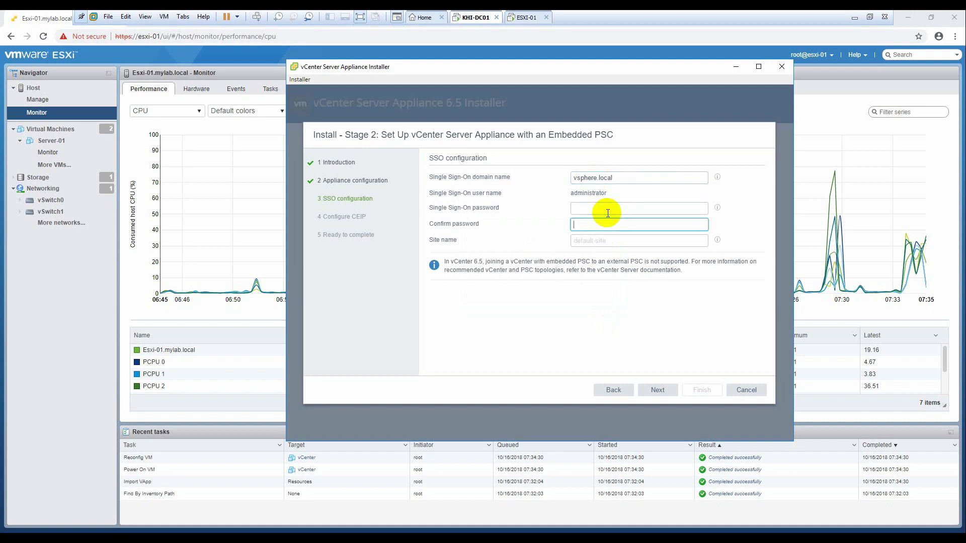
left_click(608, 214)
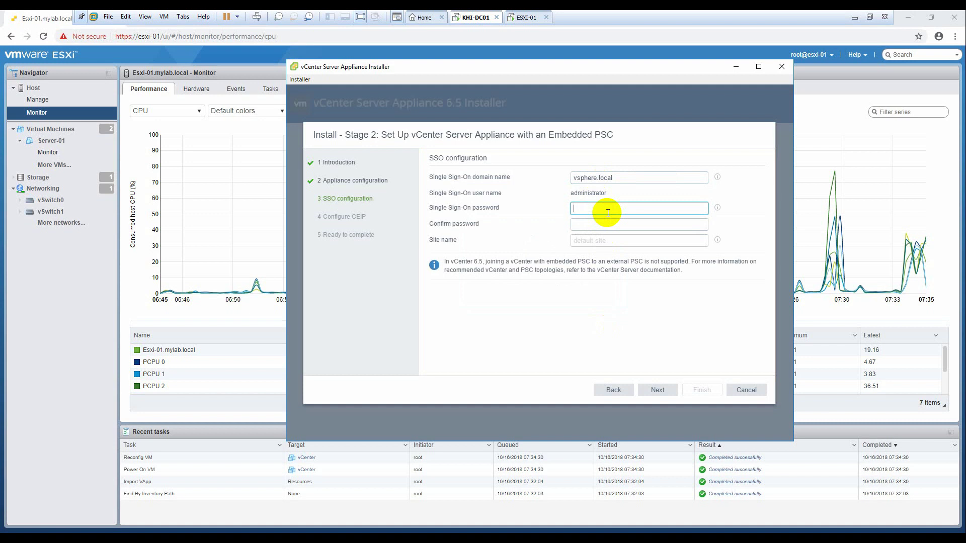
type("•••••••••••")
key("Tab")
type("••••••••")
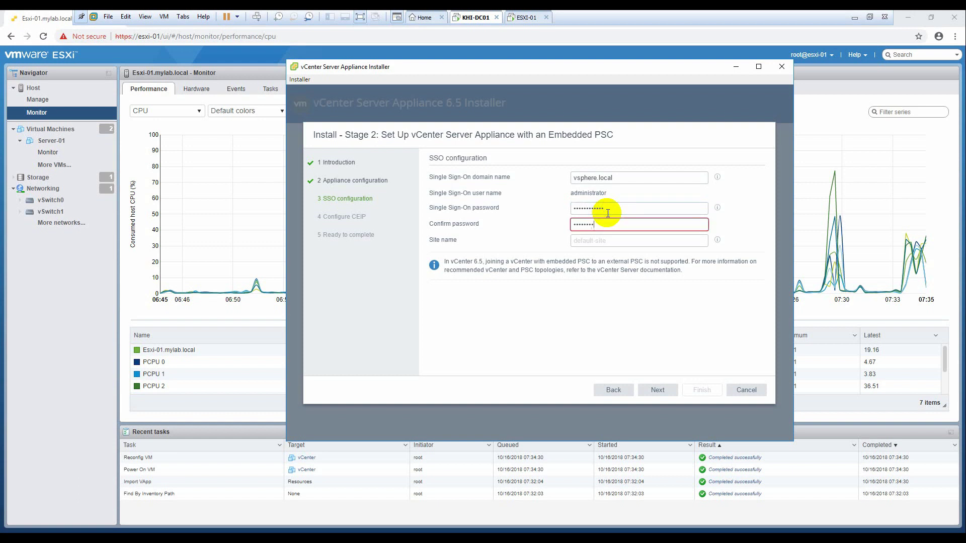
type("••••")
left_click(603, 242)
type("Default")
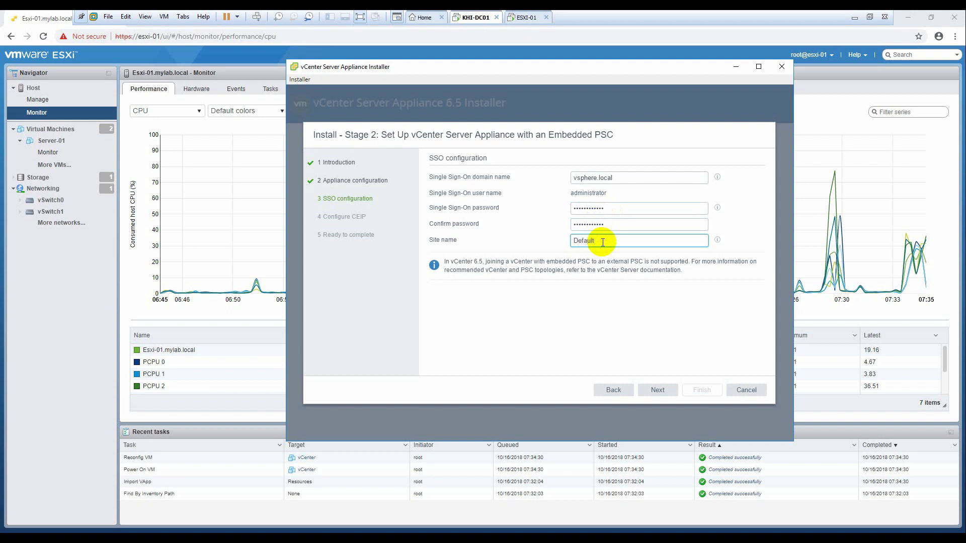
type("-Site")
left_click(658, 390)
Step: Decline CEIP, review and finish the wizard, confirm the warning, then return to the ESXi page
left_click(564, 359)
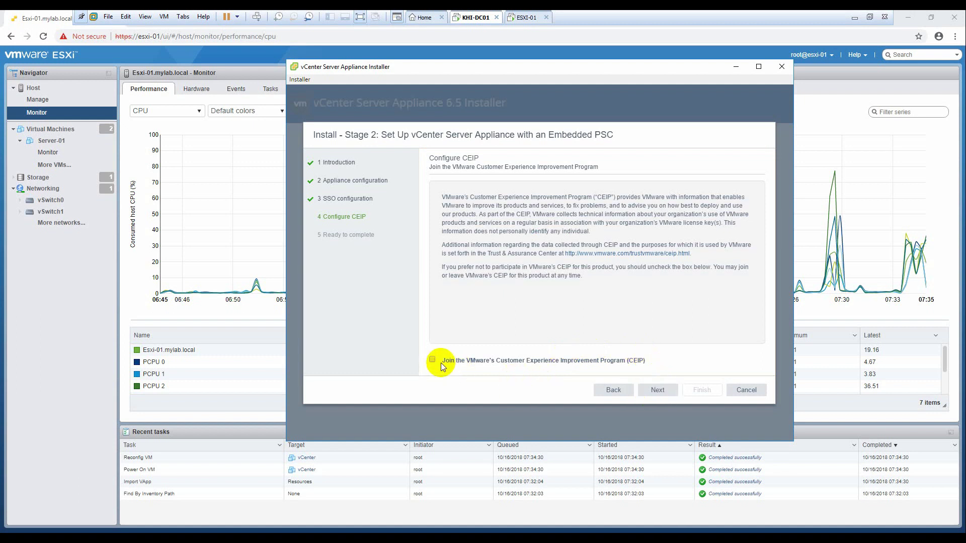
left_click(664, 390)
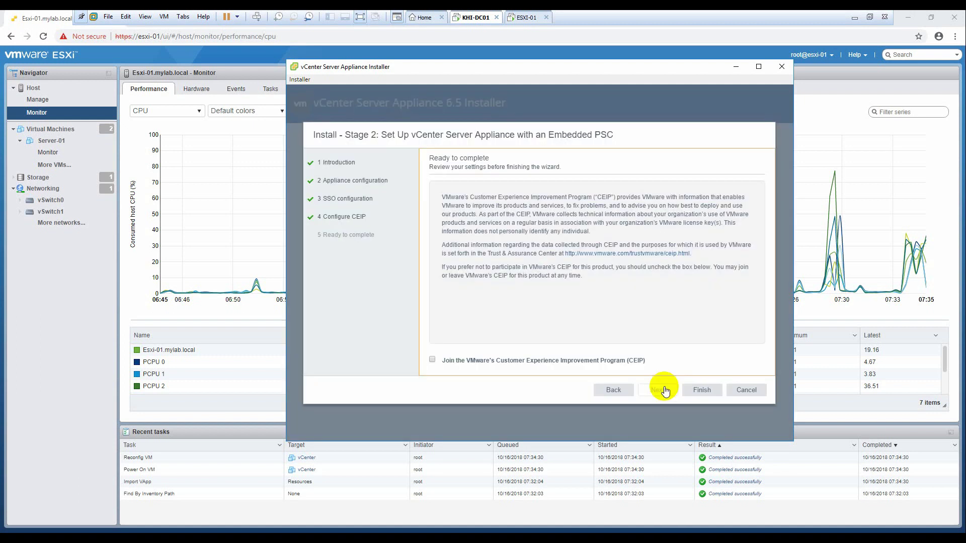
left_click_drag(762, 229, 757, 294)
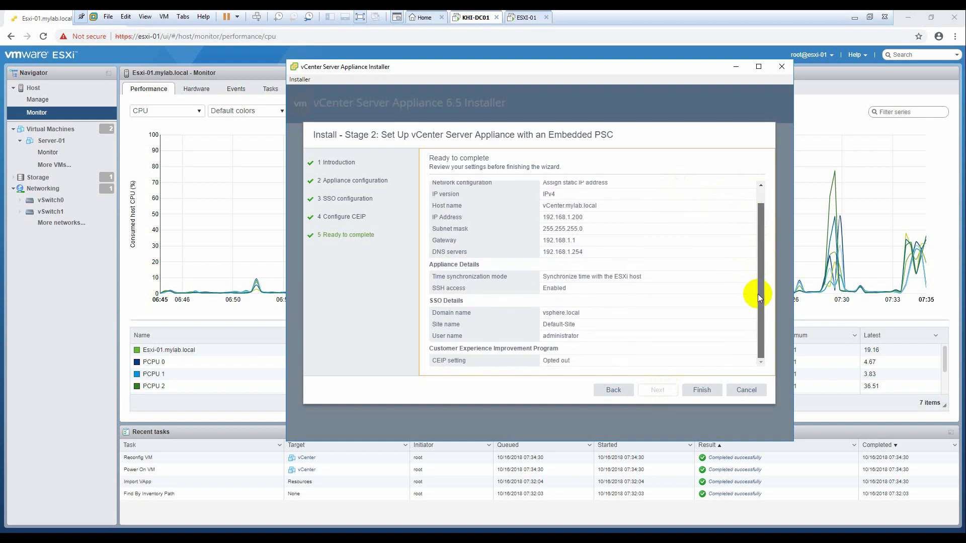
left_click(704, 392)
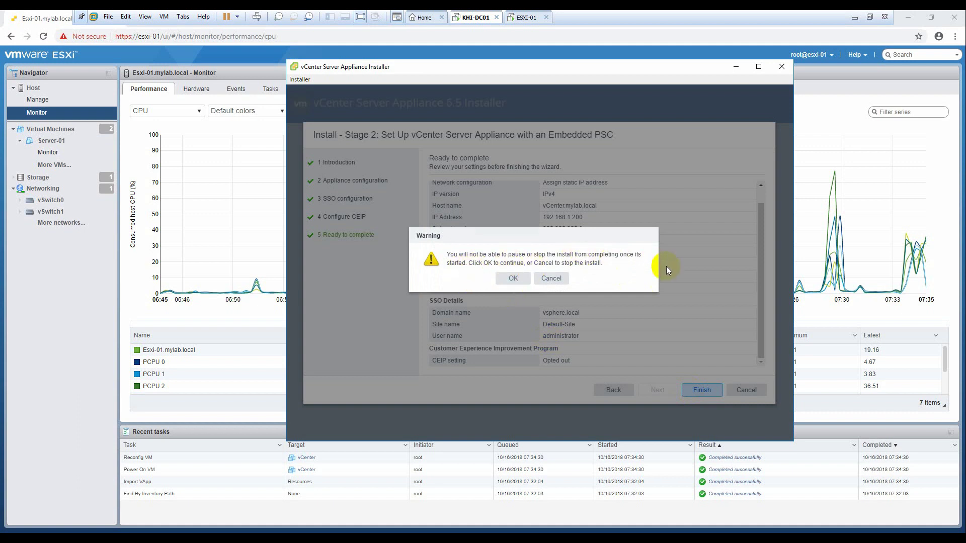
left_click(514, 278)
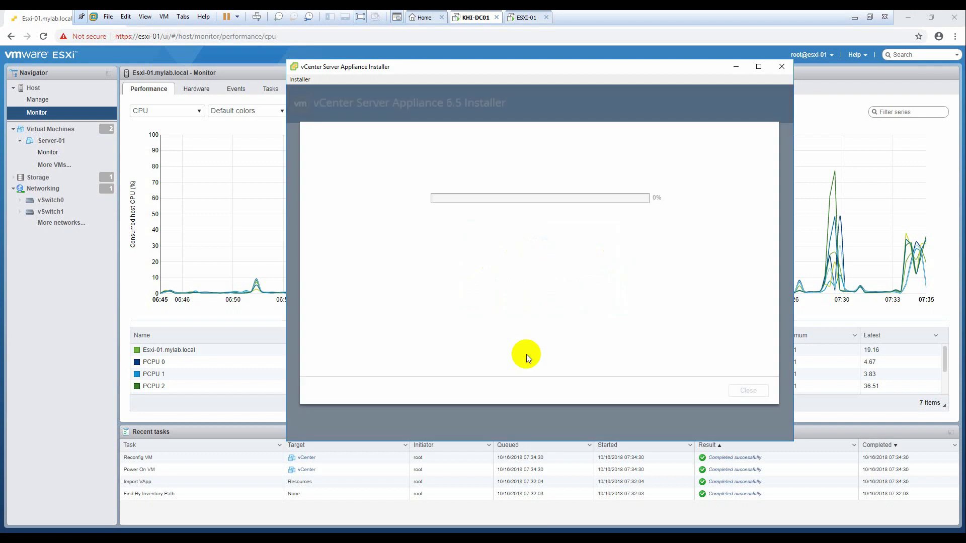
left_click_drag(595, 67, 621, 71)
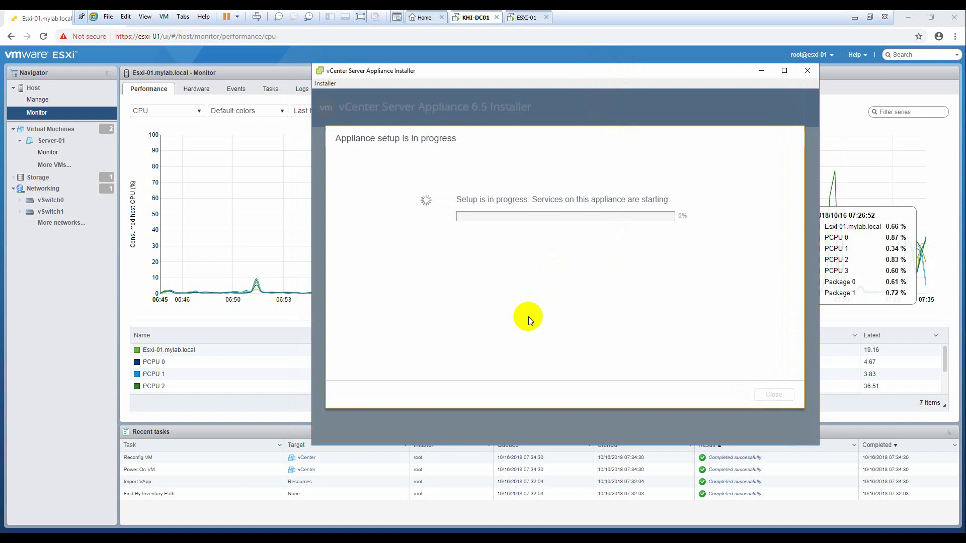
left_click(198, 519)
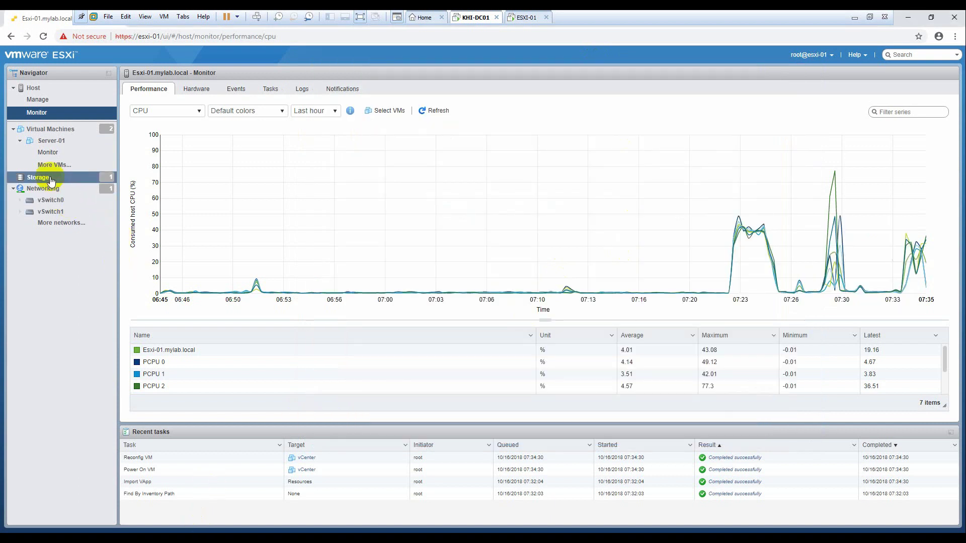
Step: Show the Virtual Machines list and refresh its resource usage, checking on setup progress
left_click(45, 129)
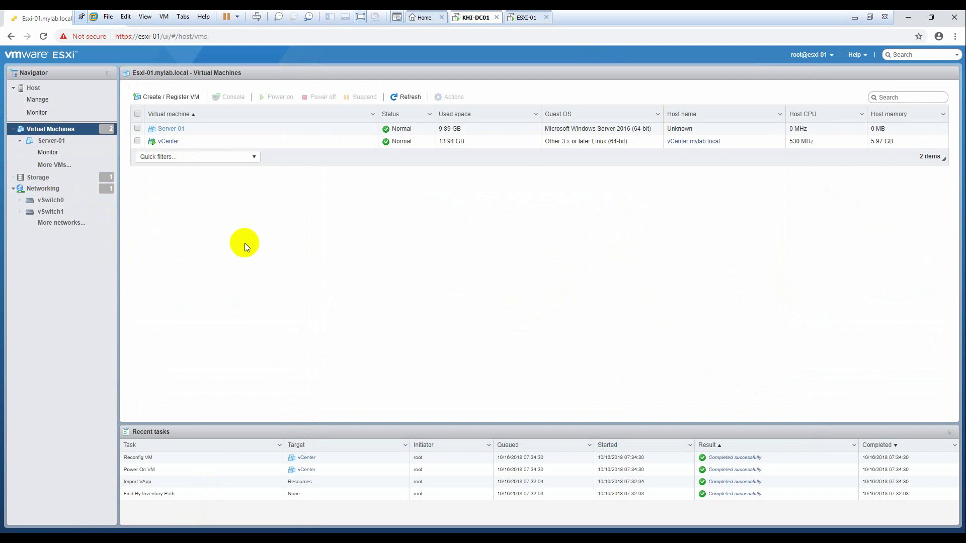
left_click(401, 100)
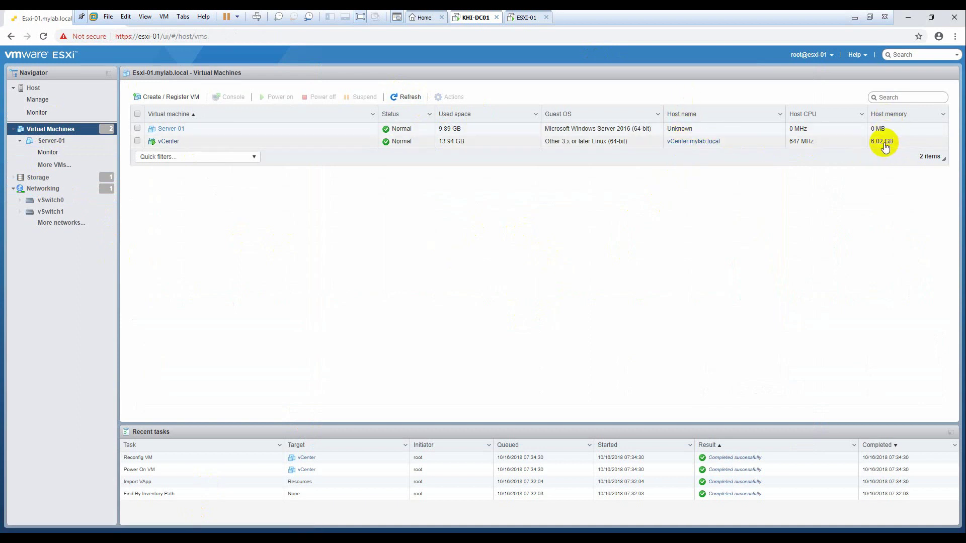
left_click(401, 97)
key("alt+Tab")
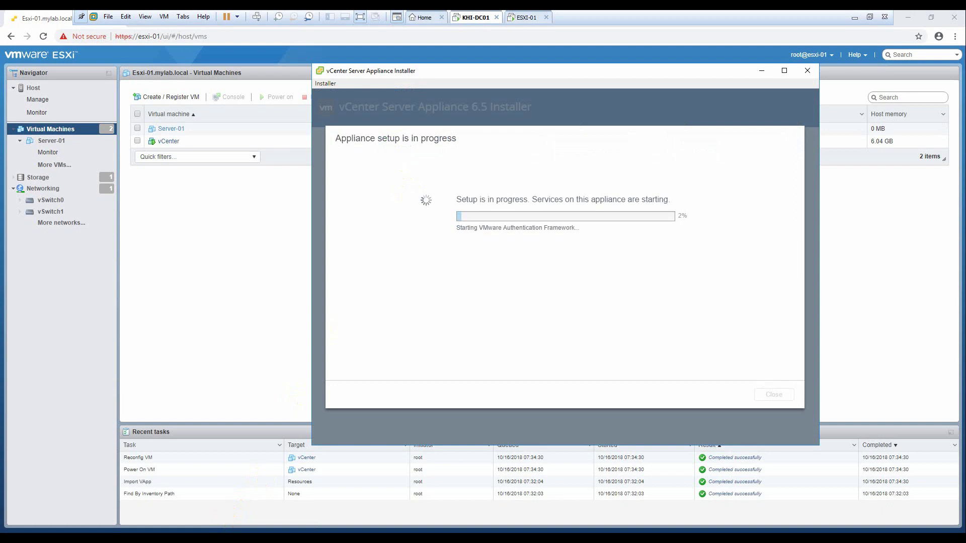
key("alt+Tab")
Step: Reload the host summary, open the host performance monitor, and check Stage 2 progress
left_click(37, 100)
left_click(31, 88)
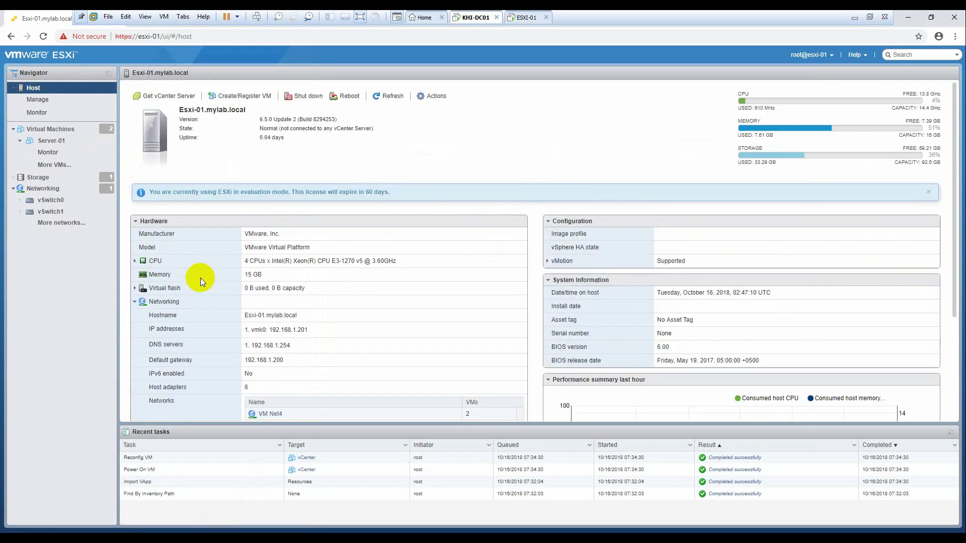
left_click(387, 97)
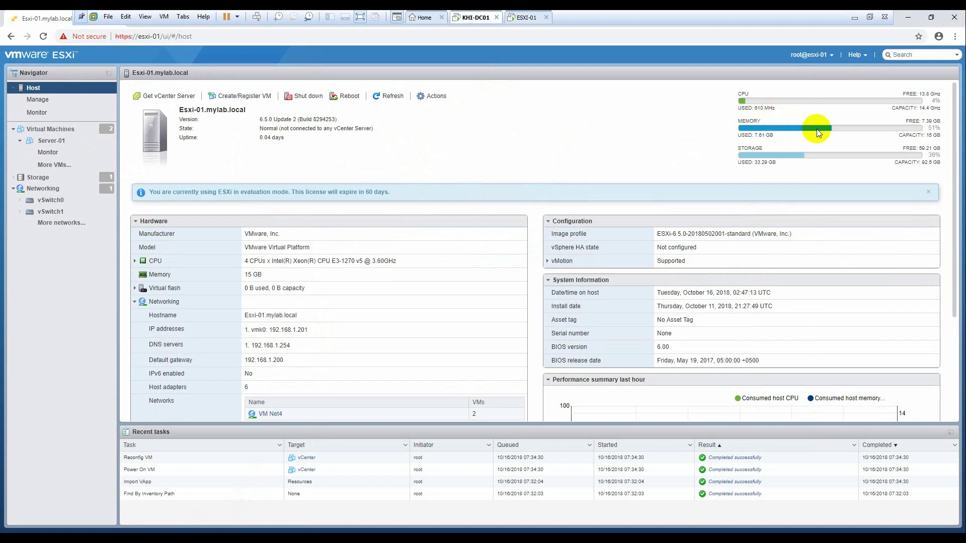
left_click(37, 112)
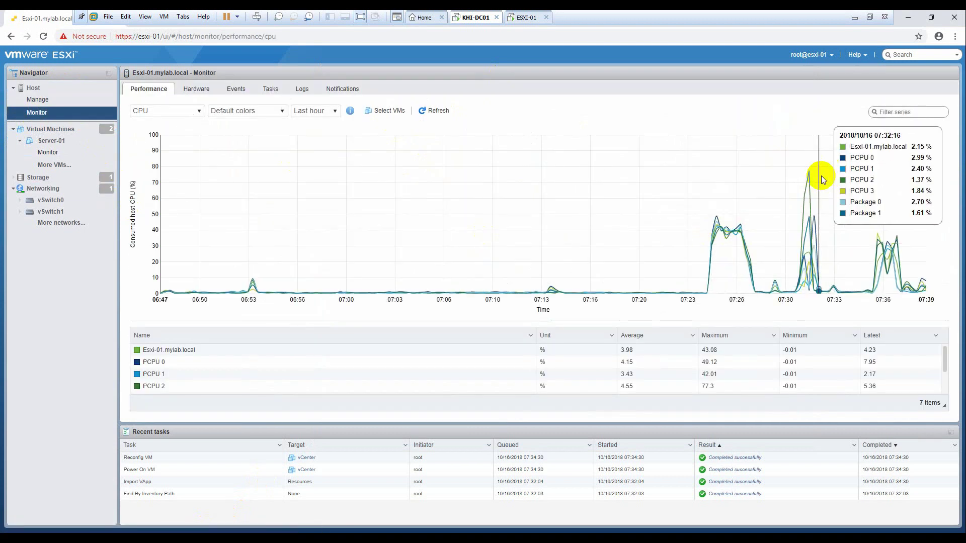
left_click(207, 529)
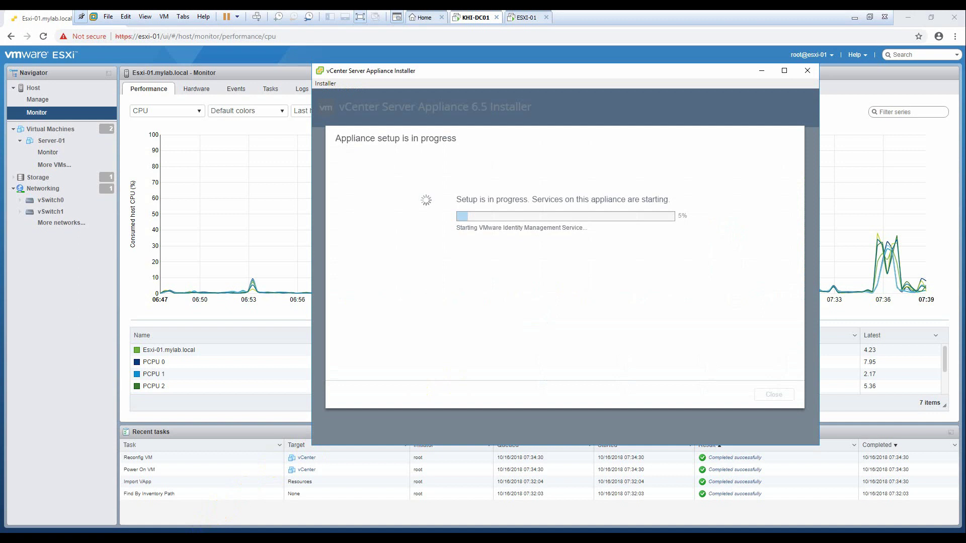
Step: Refresh the Storage datastores, then show Virtual Machines with vCenter.mylab.local at 506 MHz and 6.04 GB
left_click(60, 179)
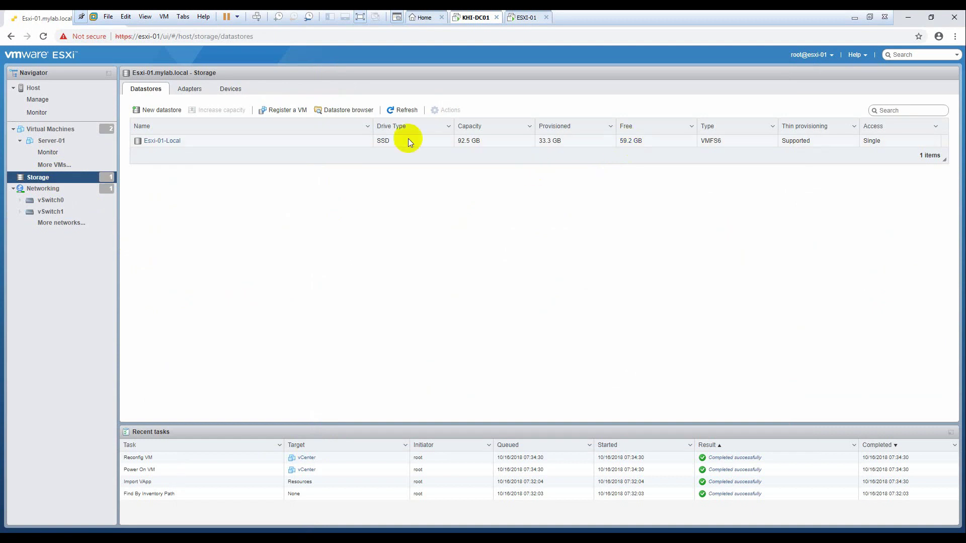
left_click(400, 118)
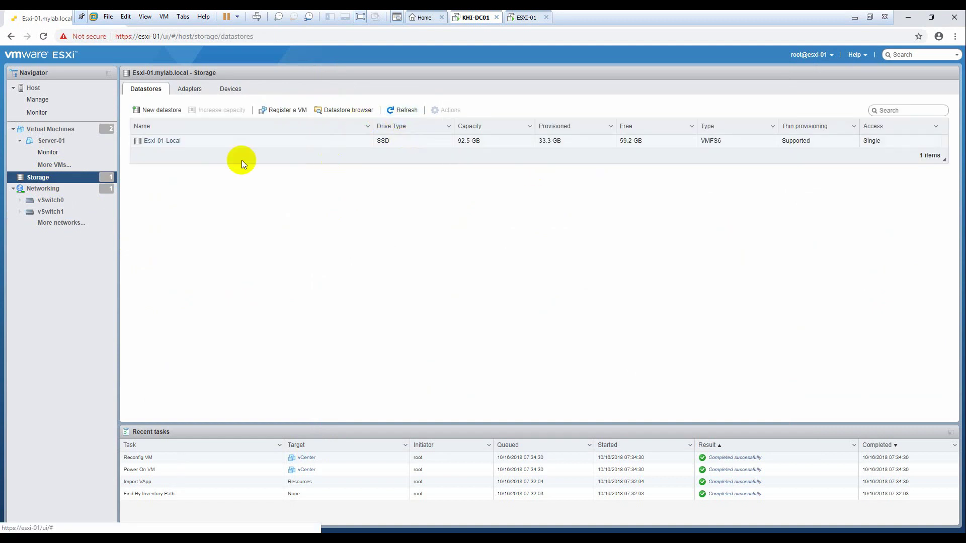
left_click(50, 129)
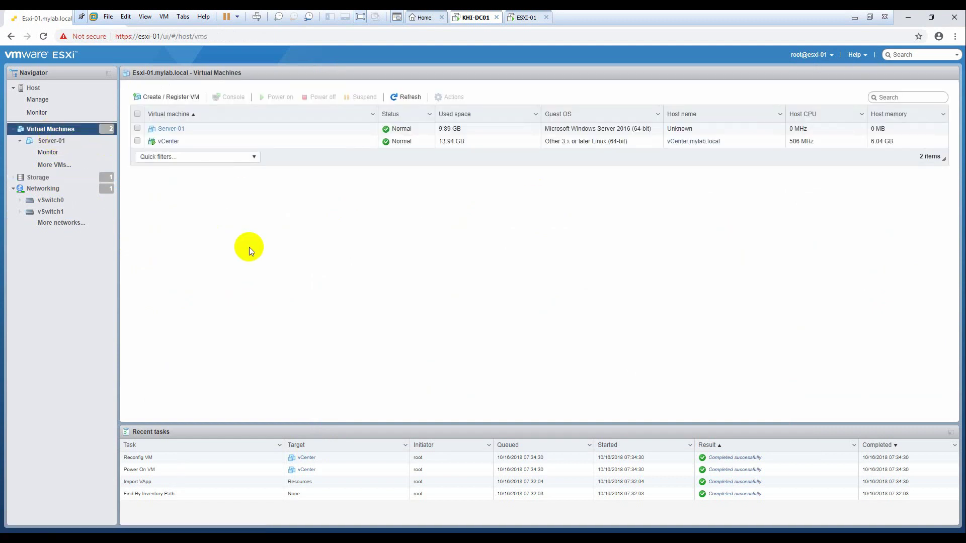
Step: Open the vCenter VM's summary: IP 192.168.1.200, VMware Tools running, 2.7 GHz CPU, 6.1 GB memory
left_click(174, 142)
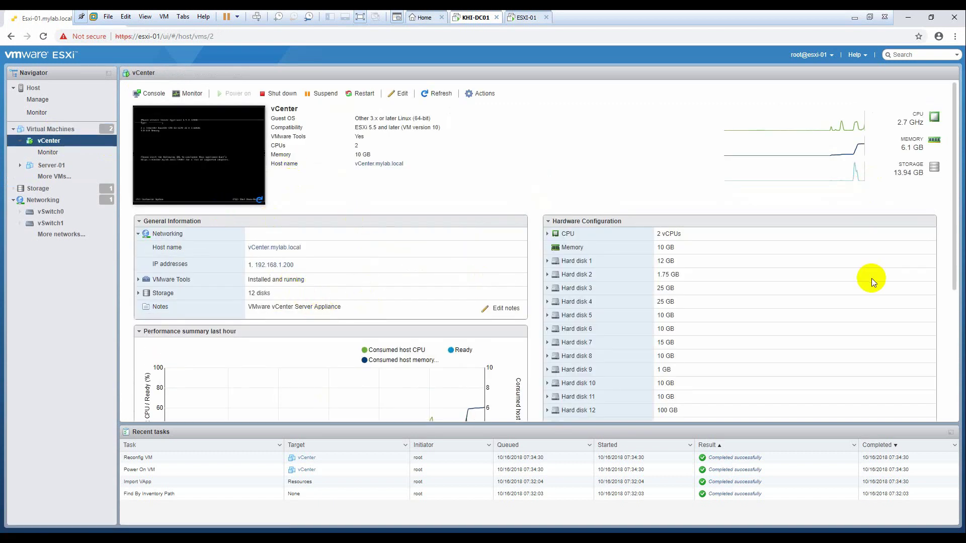
scroll(896, 279, "down", 4)
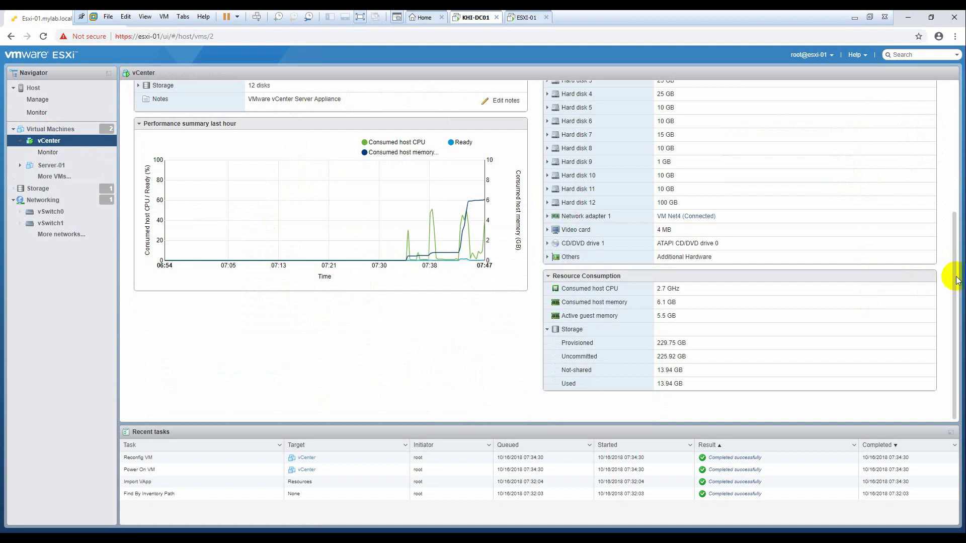
scroll(962, 270, "up", 3)
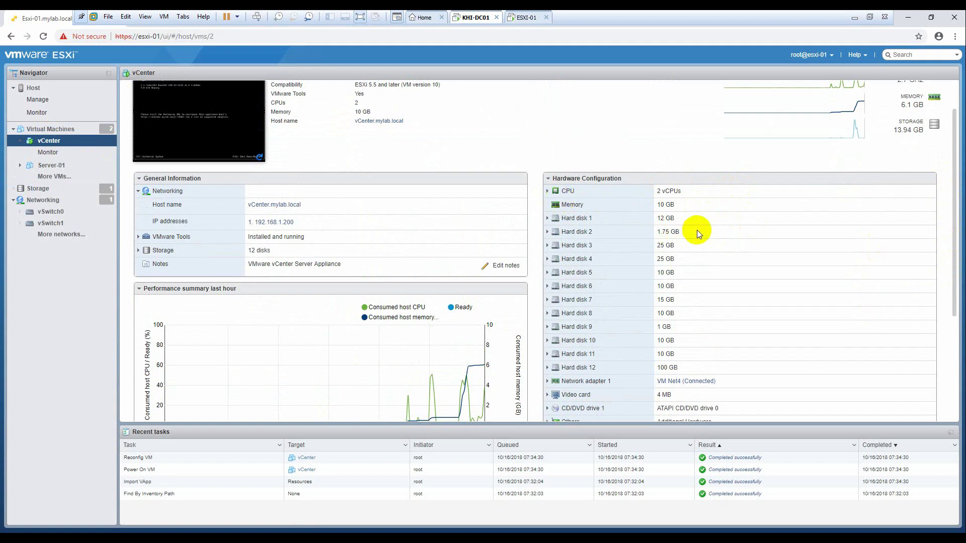
scroll(696, 262, "down", 3)
scroll(719, 307, "up", 3)
scroll(785, 342, "down", 2)
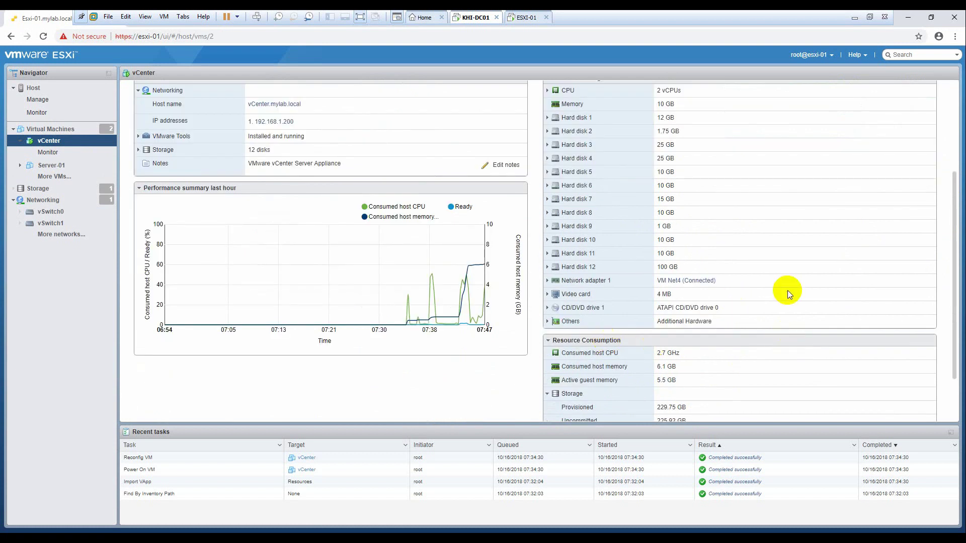
Step: Inspect the VM's Video card hardware, then return to the appliance setup at 17%
left_click(547, 296)
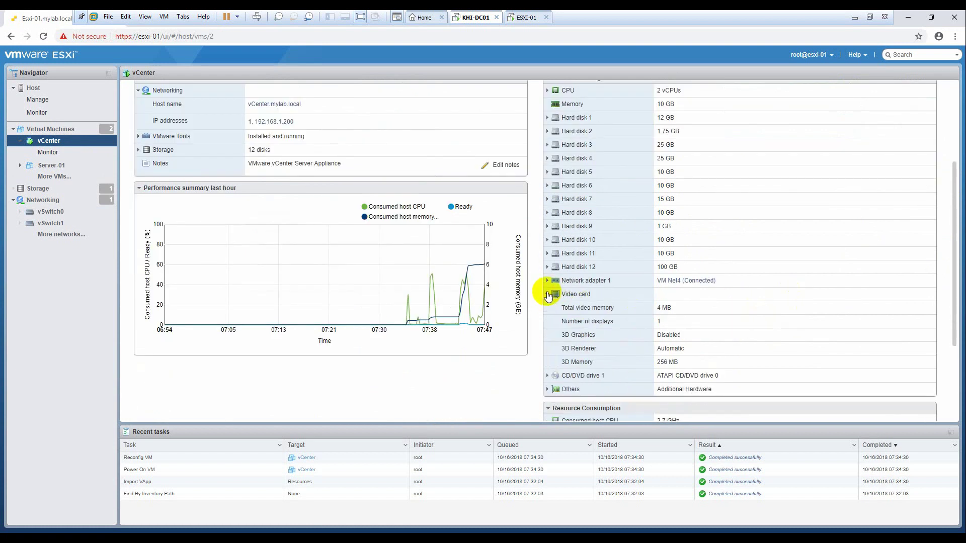
left_click(547, 295)
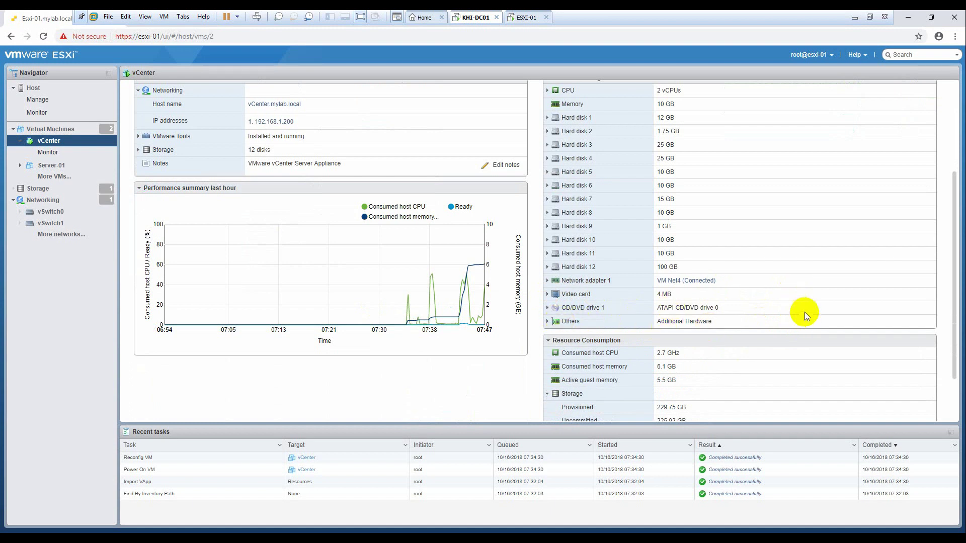
scroll(805, 316, "up", 3)
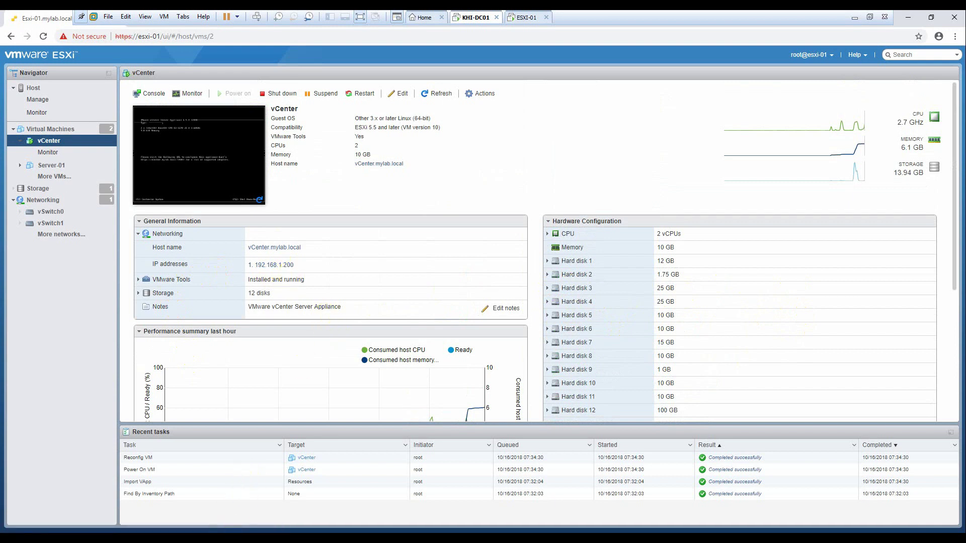
key("alt+Tab")
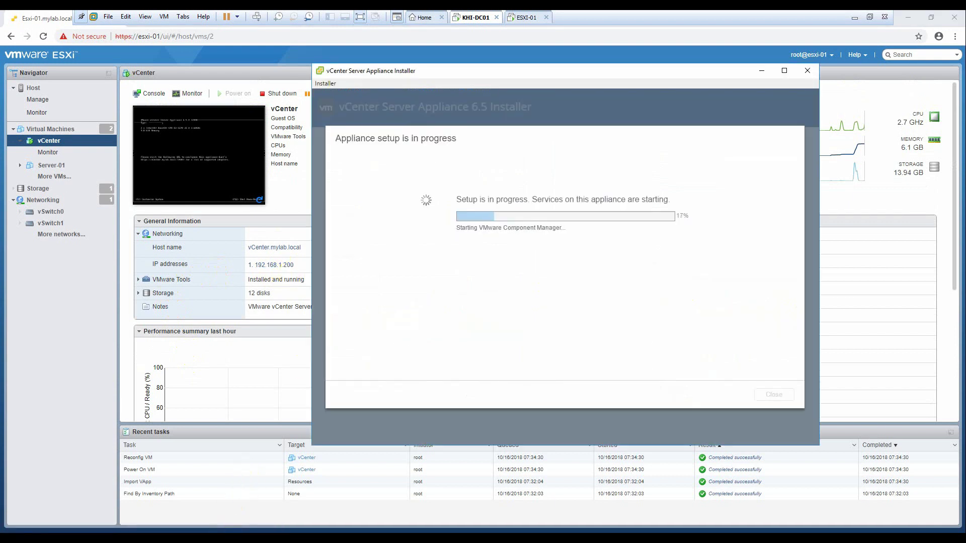
Step: Check the continuous ping to 192.168.1.200, then return to setup and show the open folder windows
key("alt+Tab")
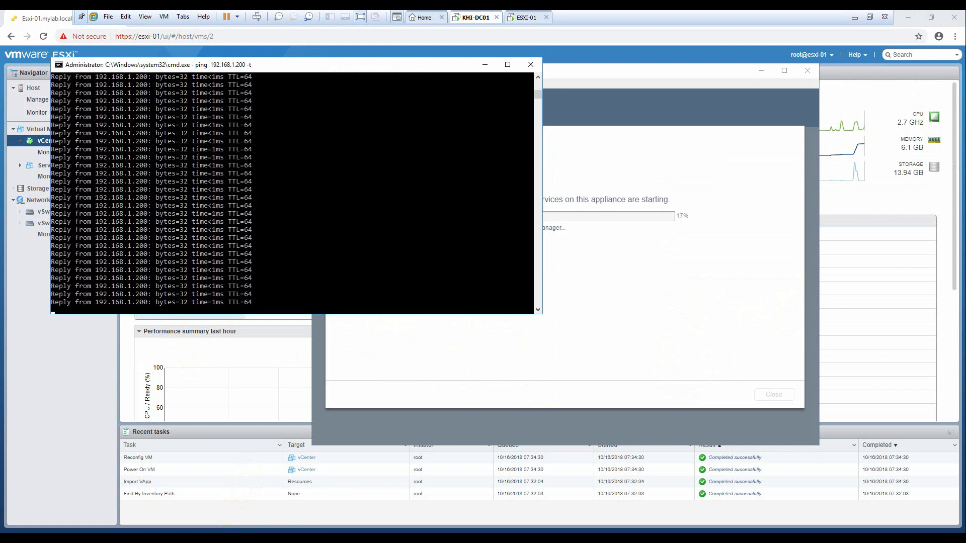
key("alt+F4")
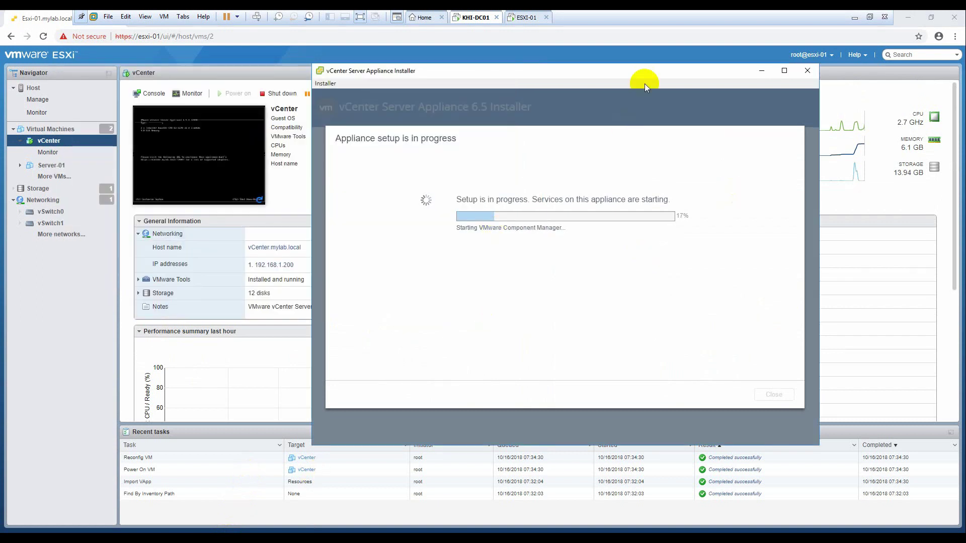
left_click_drag(644, 83, 595, 93)
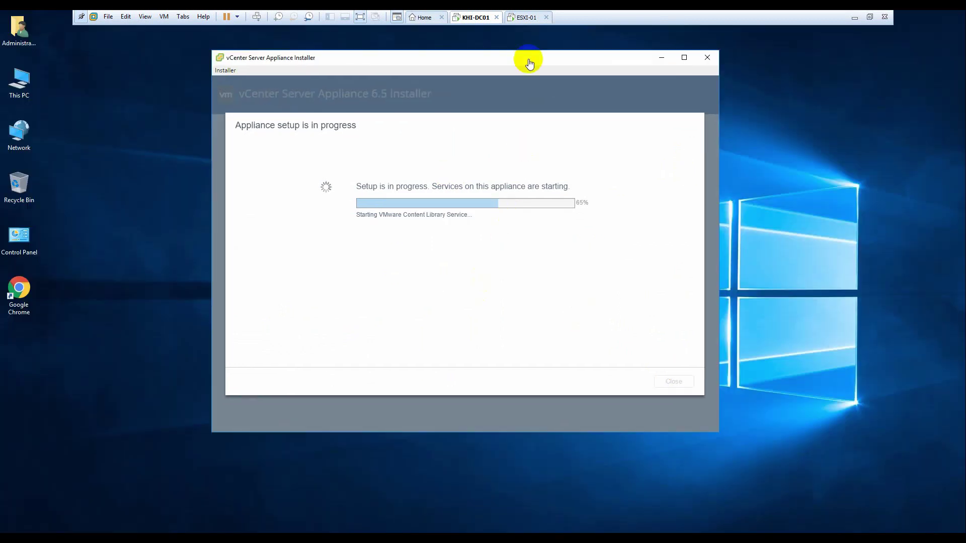
left_click(118, 534)
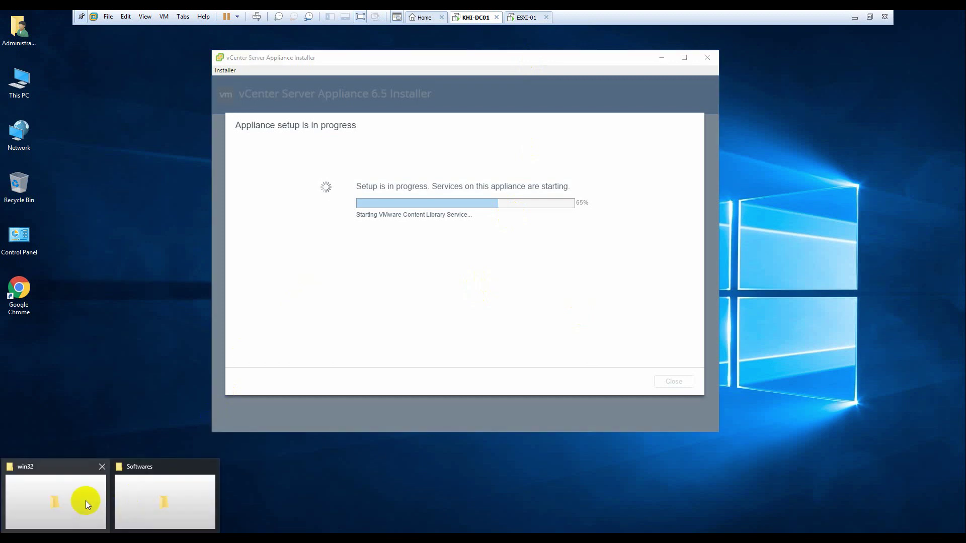
Step: Launch VMware-PowerCLI-6.5.0-4624819 from the Softwares folder and minimise the folder
left_click(149, 501)
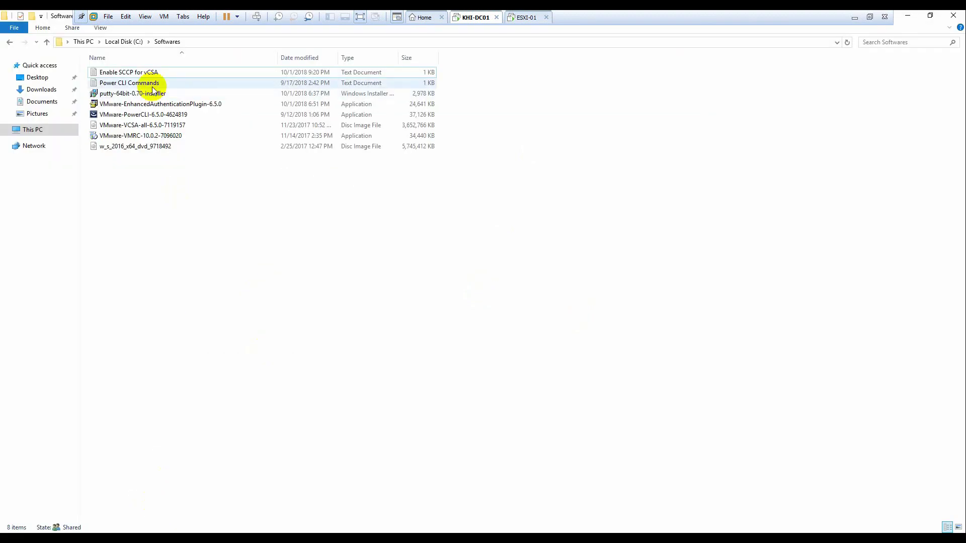
double_click(141, 114)
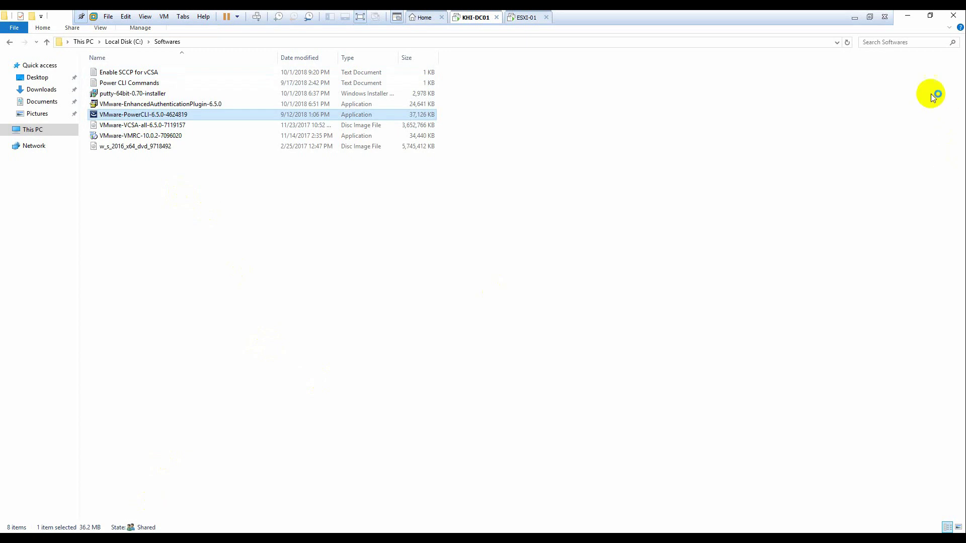
left_click(908, 17)
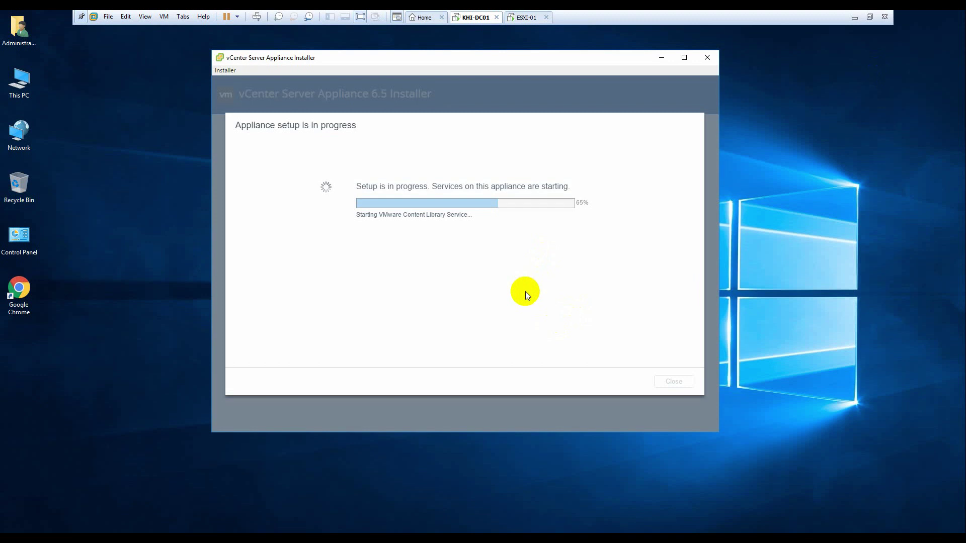
Step: Let the PowerCLI installer run past the Open File security warning
left_click_drag(533, 61, 562, 68)
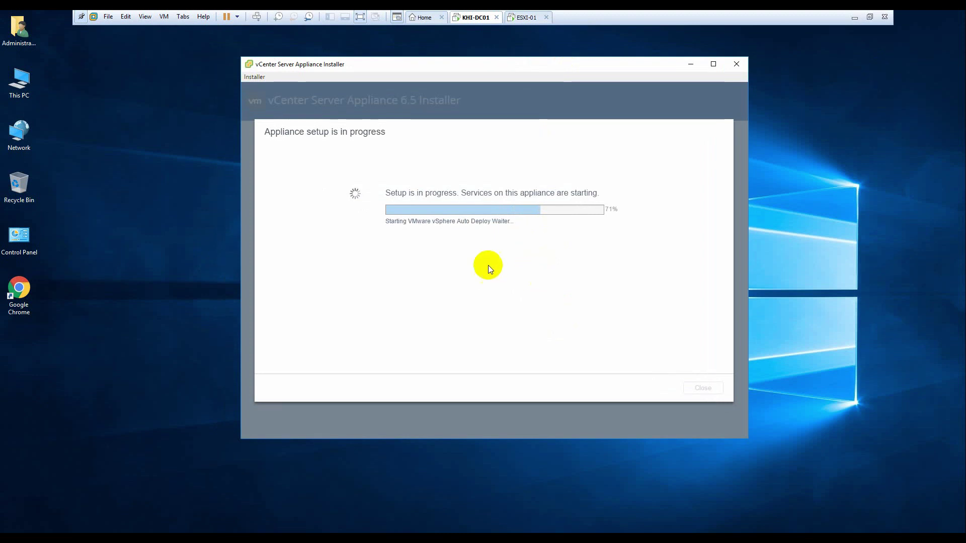
left_click(520, 289)
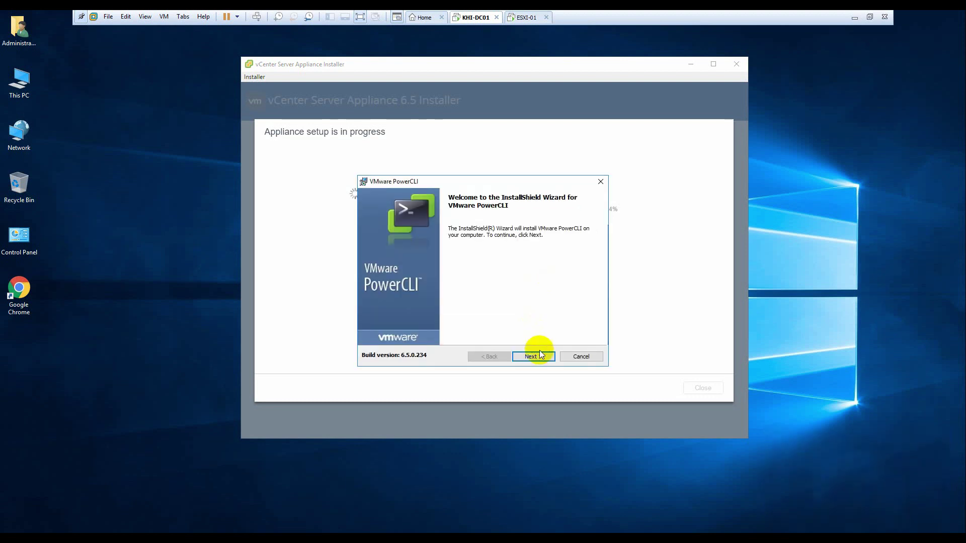
Step: Accept the PowerCLI licence terms and install with the default features
left_click(539, 356)
left_click(443, 321)
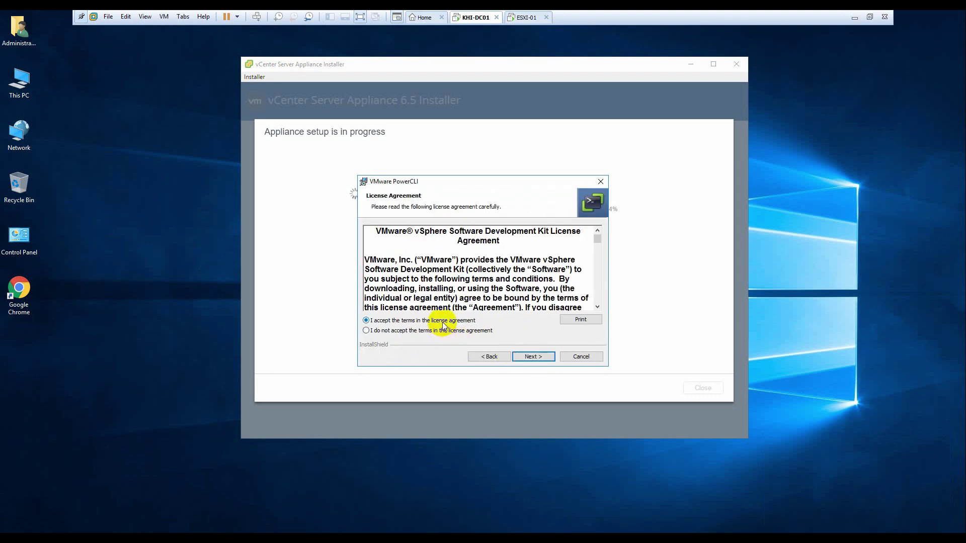
left_click(530, 358)
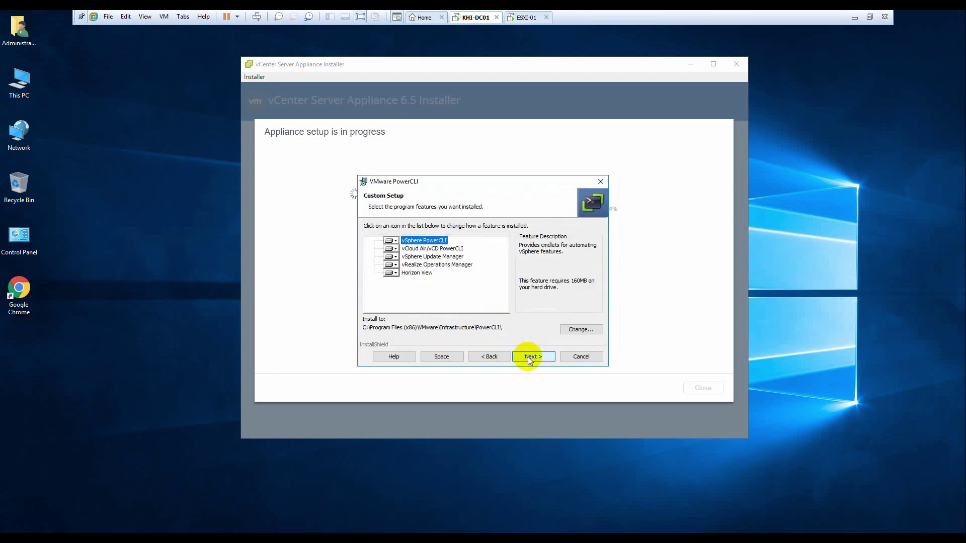
left_click(528, 358)
left_click(527, 358)
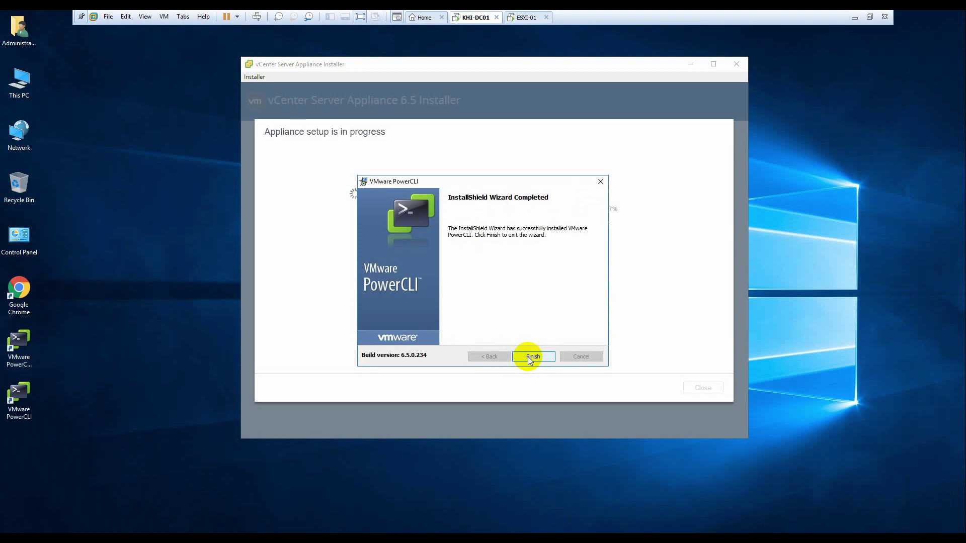
Step: Close the finished PowerCLI wizard and try its new desktop shortcuts while setup reaches 97%
left_click(528, 357)
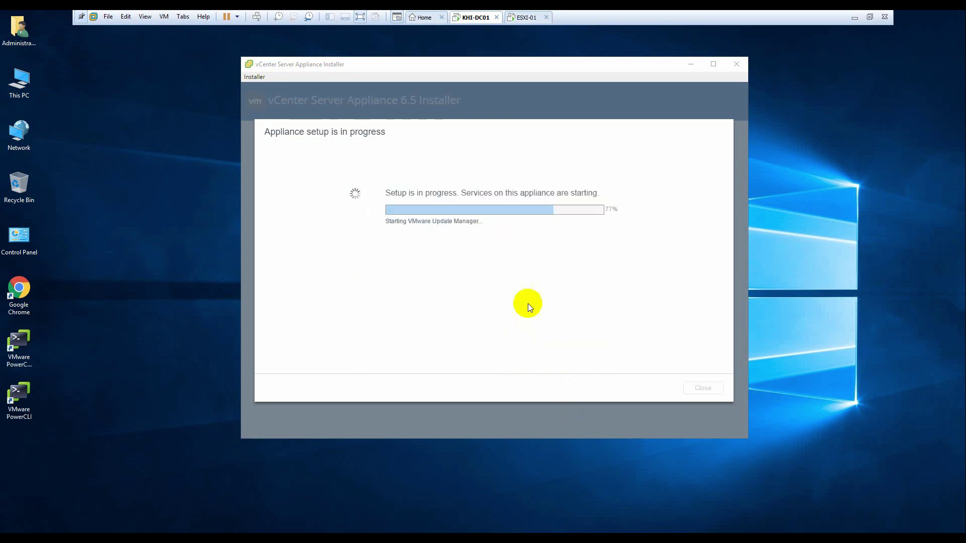
left_click(25, 345)
double_click(19, 395)
mouse_move(573, 67)
left_mouse_down()
mouse_move(533, 55)
mouse_move(563, 73)
left_mouse_up()
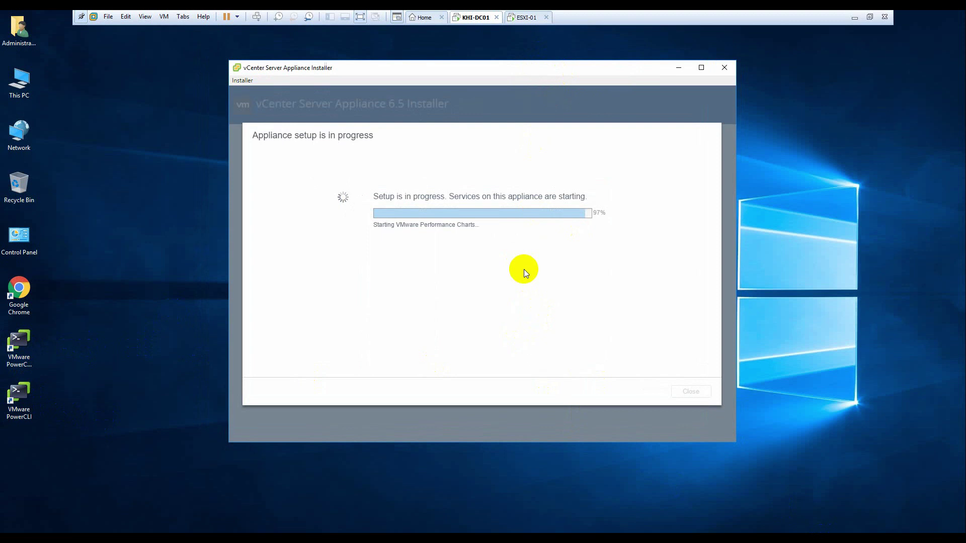